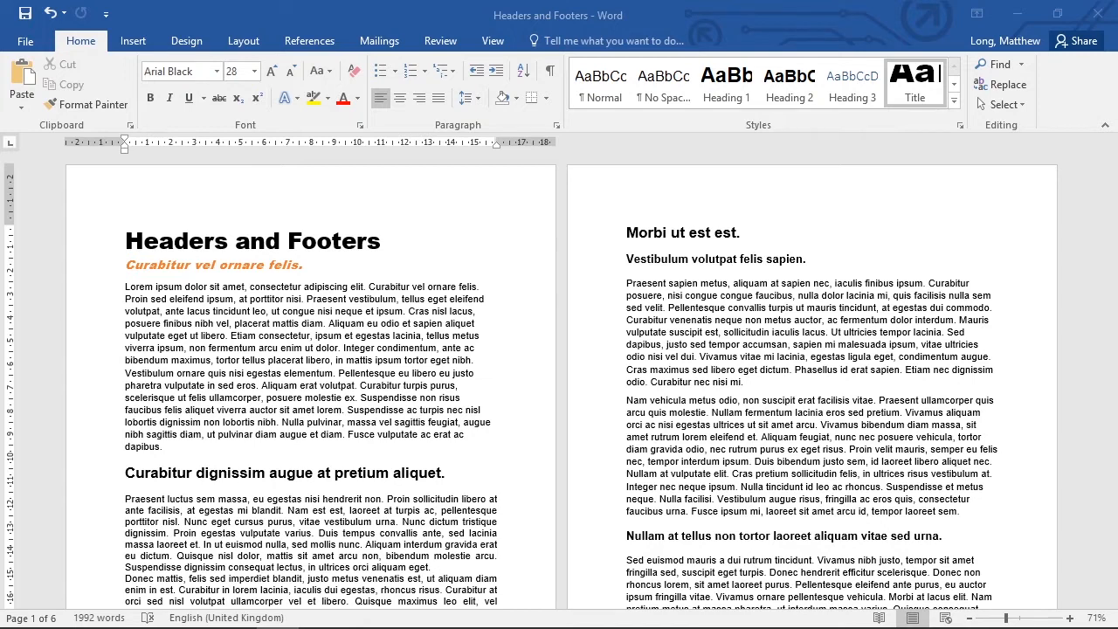
- Add the page header text "Hello World!" and close header editing
{"action": "scroll", "coordinate": [704, 358], "scroll_direction": "down", "scroll_amount": 13}
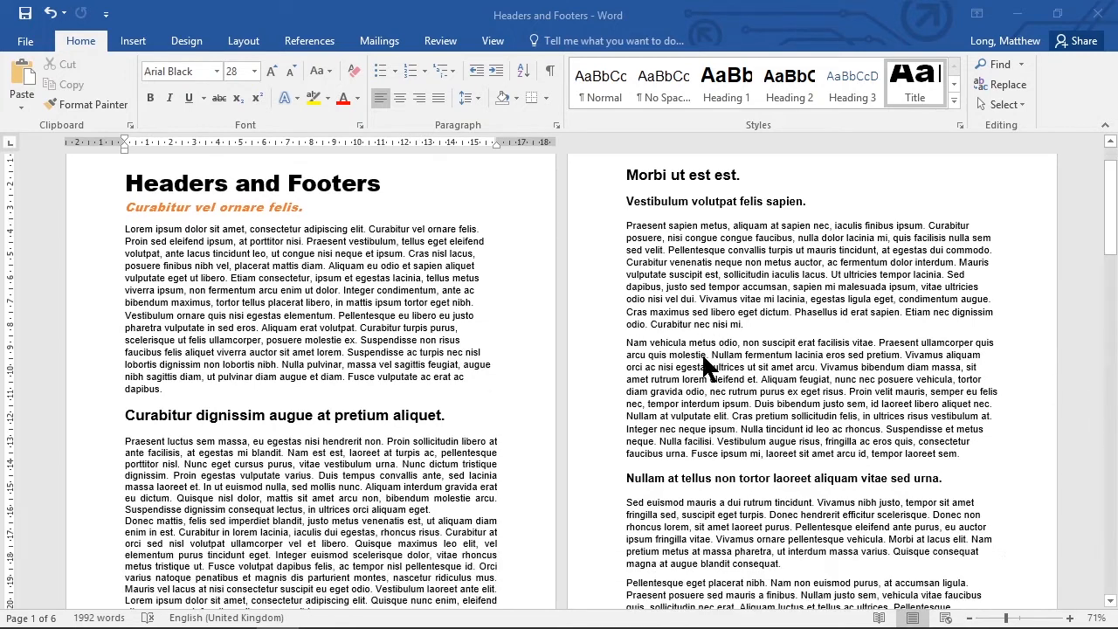
{"action": "scroll", "coordinate": [704, 359], "scroll_direction": "down", "scroll_amount": 15}
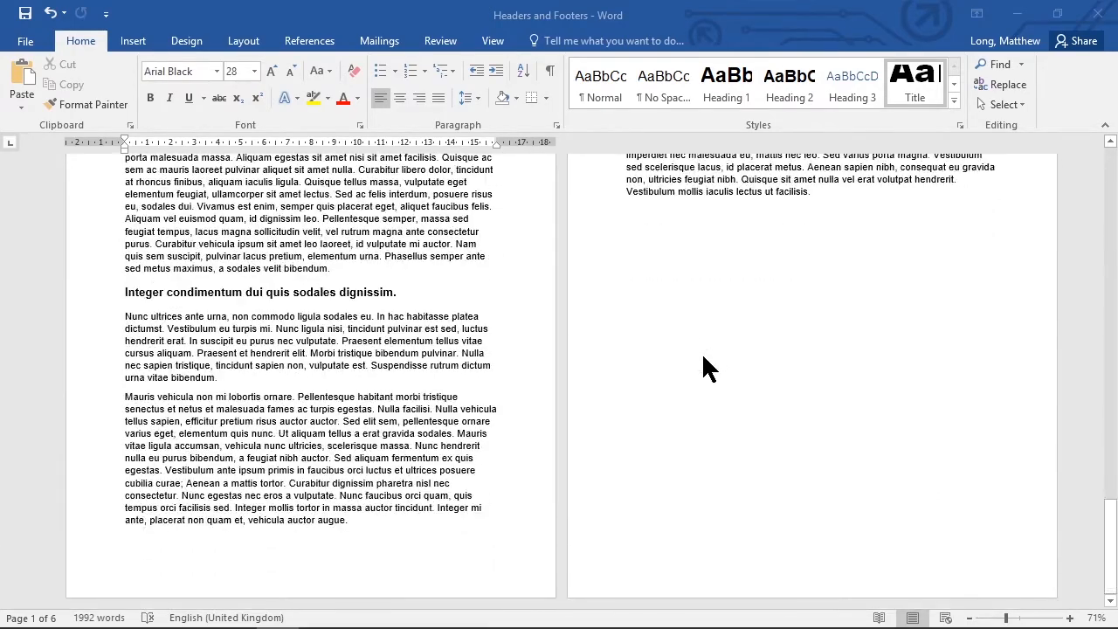
{"action": "scroll", "coordinate": [707, 368], "scroll_direction": "up", "scroll_amount": 15}
{"action": "scroll", "coordinate": [704, 358], "scroll_direction": "up", "scroll_amount": 13}
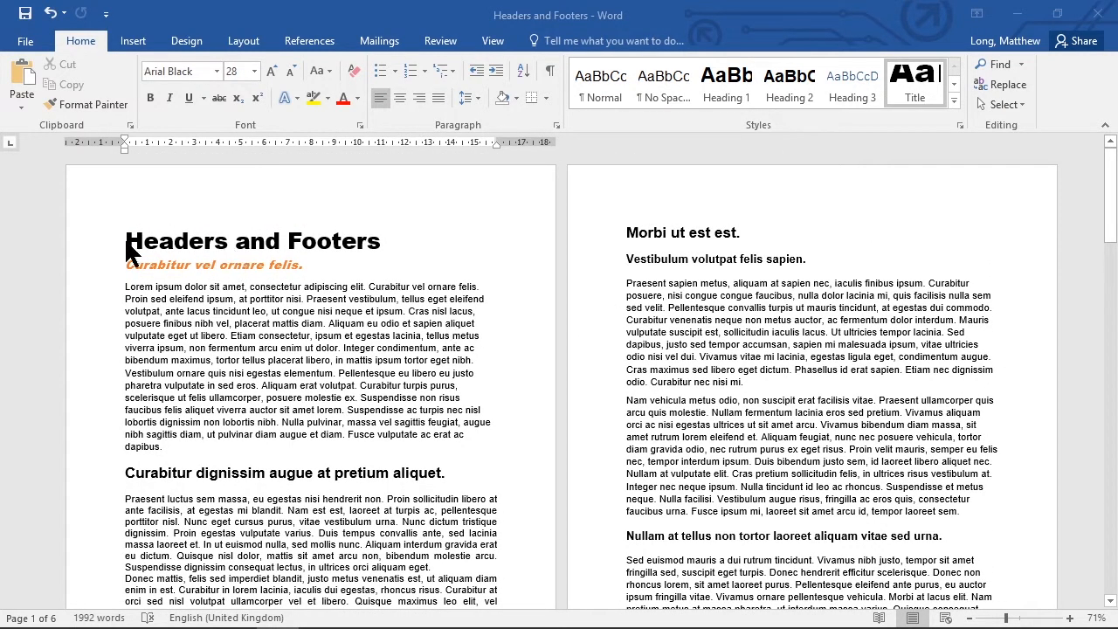
{"action": "left_click", "coordinate": [133, 41]}
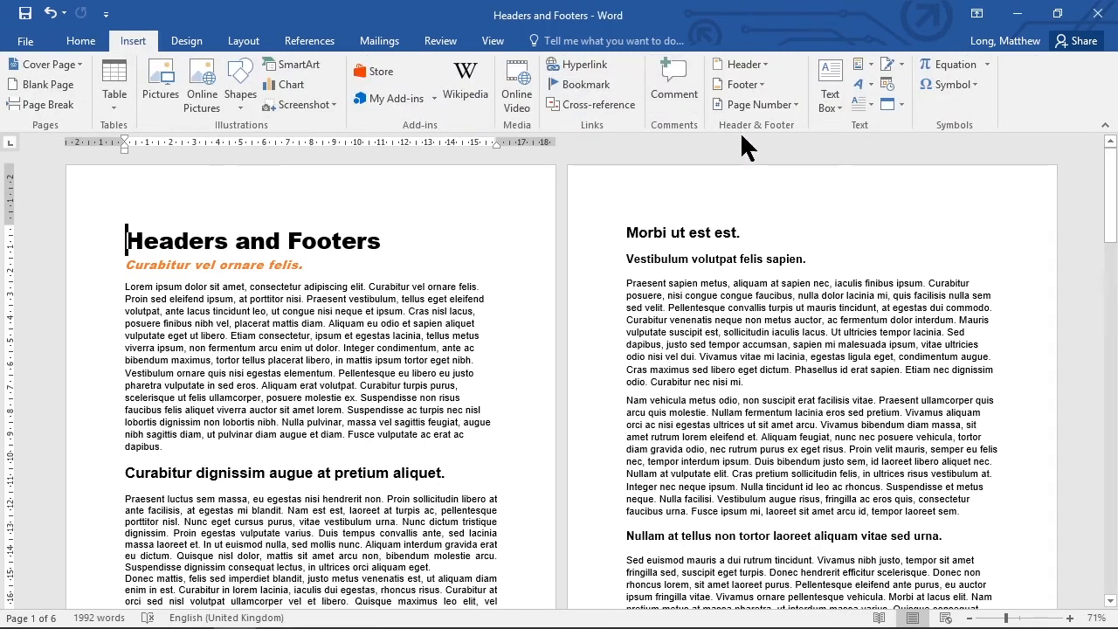
{"action": "left_click", "coordinate": [756, 65]}
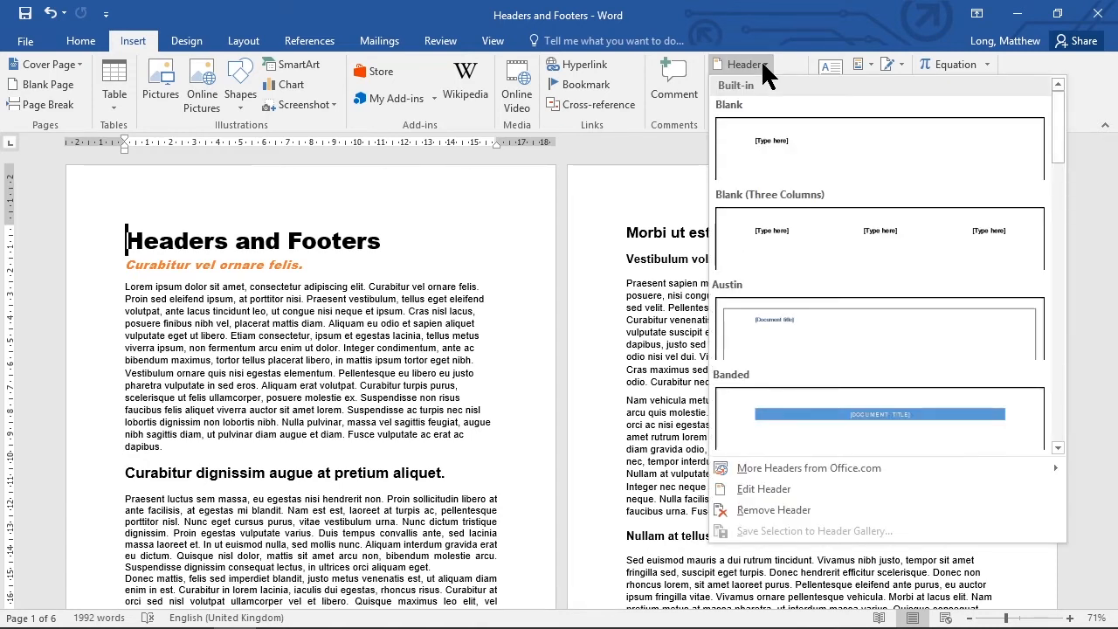
{"action": "mouse_move", "coordinate": [822, 468]}
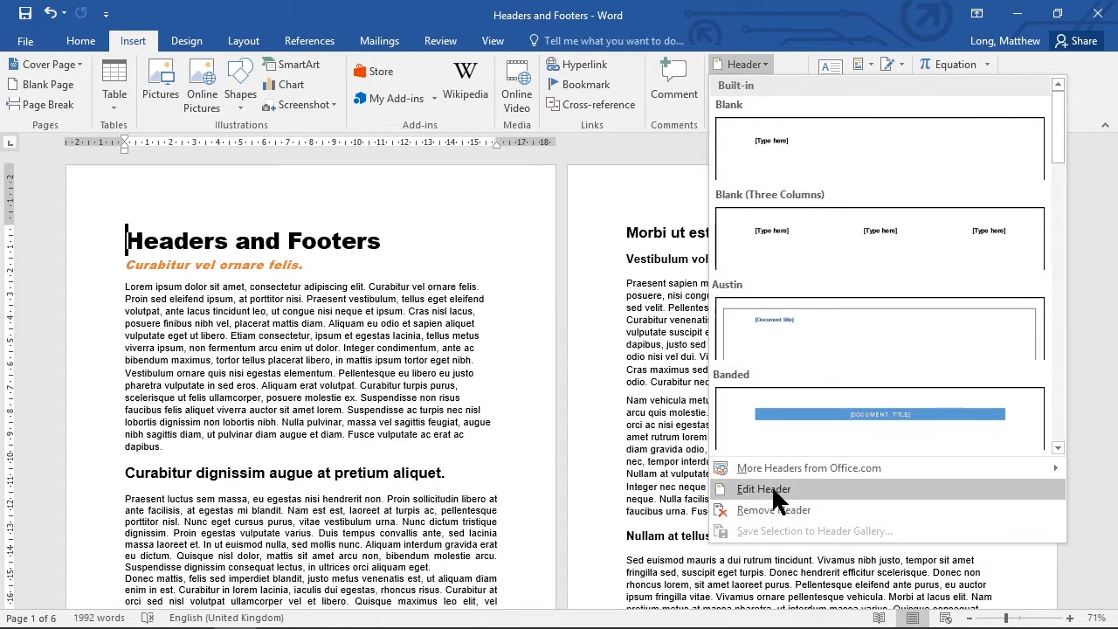
{"action": "left_click", "coordinate": [771, 488]}
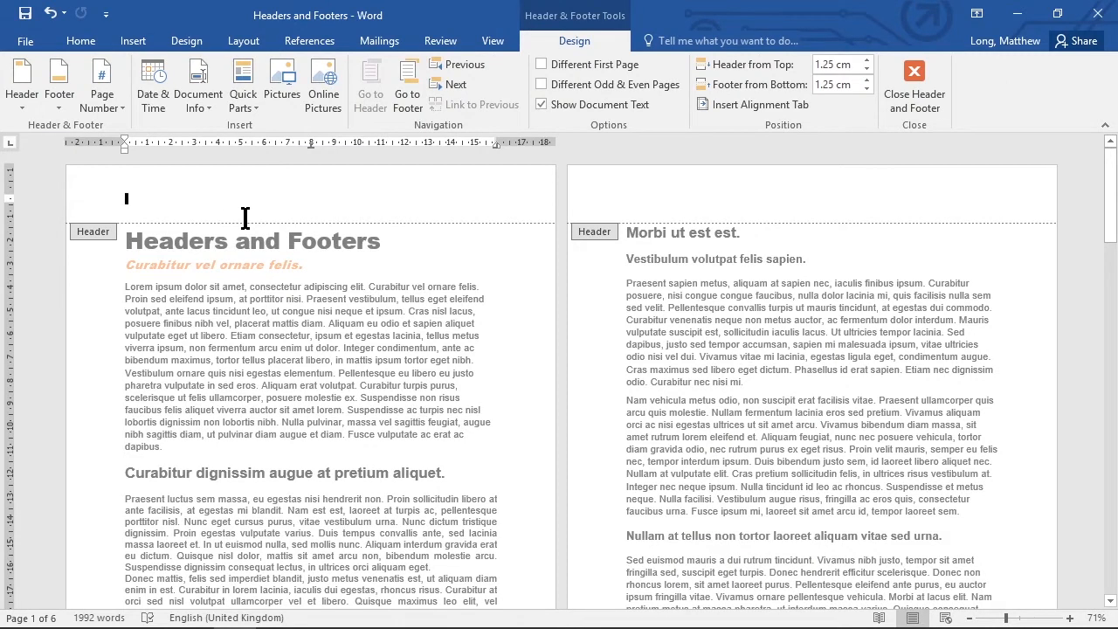
{"action": "type", "text": "Hell"}
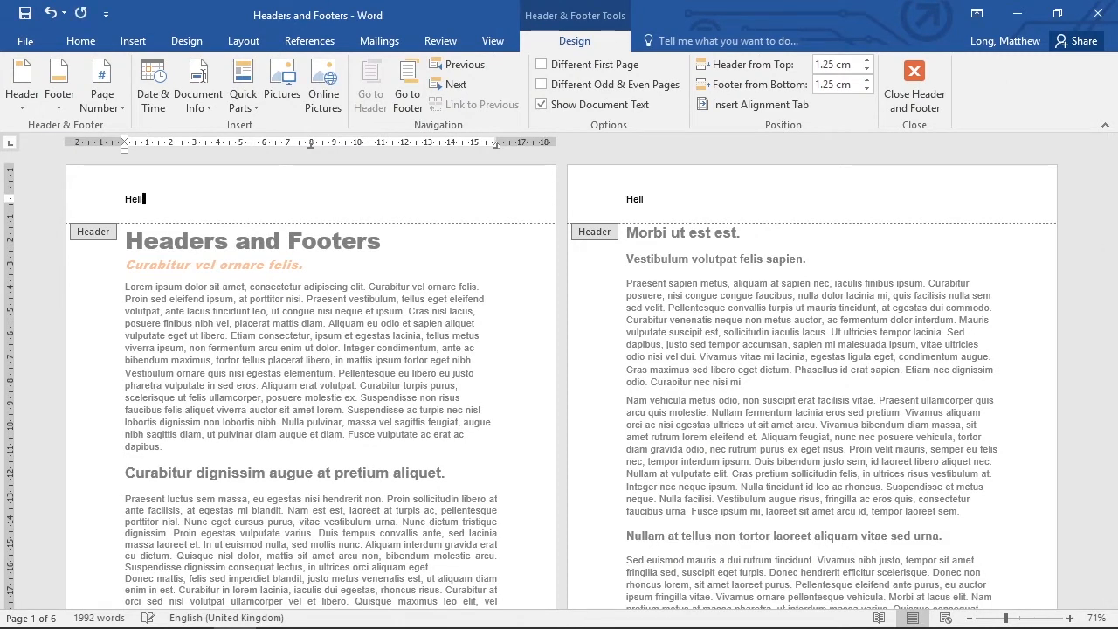
{"action": "type", "text": "o World!"}
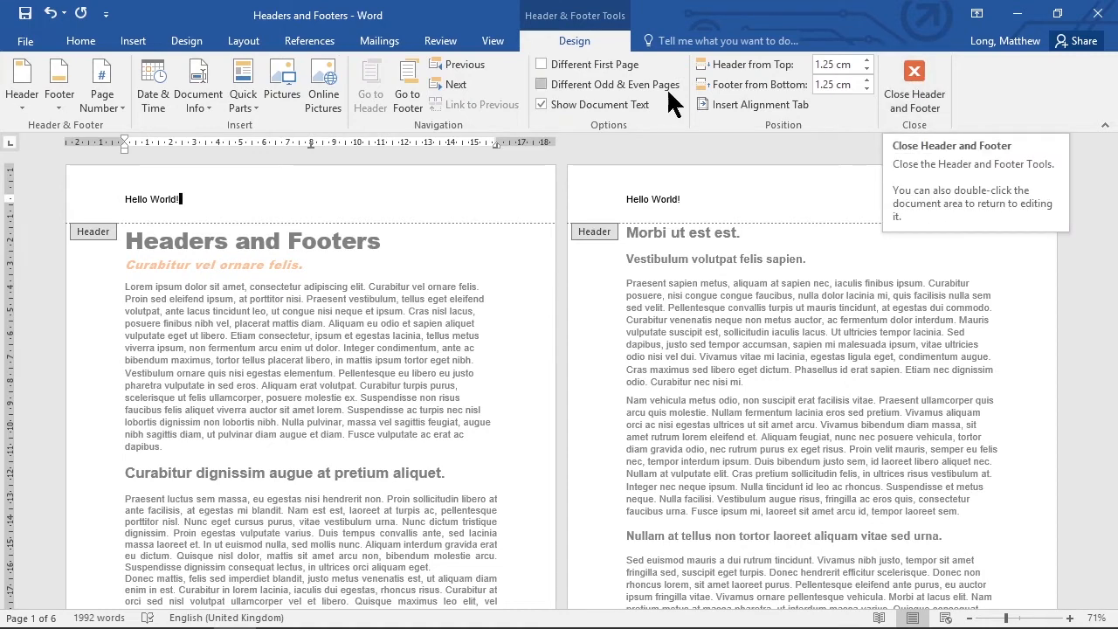
{"action": "left_click", "coordinate": [909, 75]}
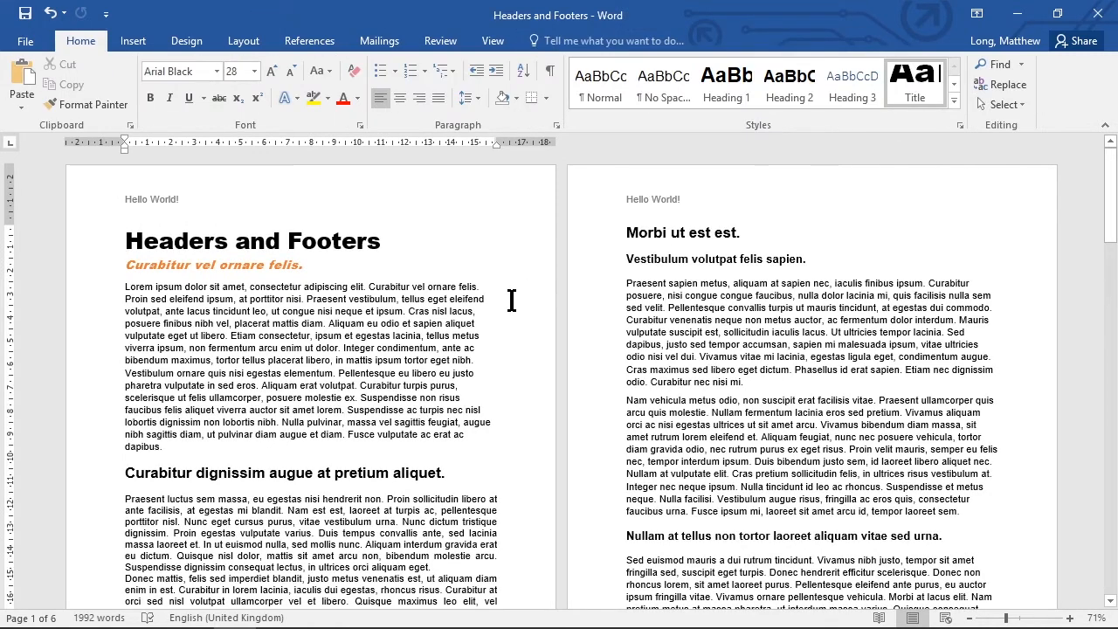
- Examine the header across the pages, then enter header editing on page one and return to the body text
{"action": "scroll", "coordinate": [512, 306], "scroll_direction": "down", "scroll_amount": 3}
{"action": "scroll", "coordinate": [513, 306], "scroll_direction": "down", "scroll_amount": 8}
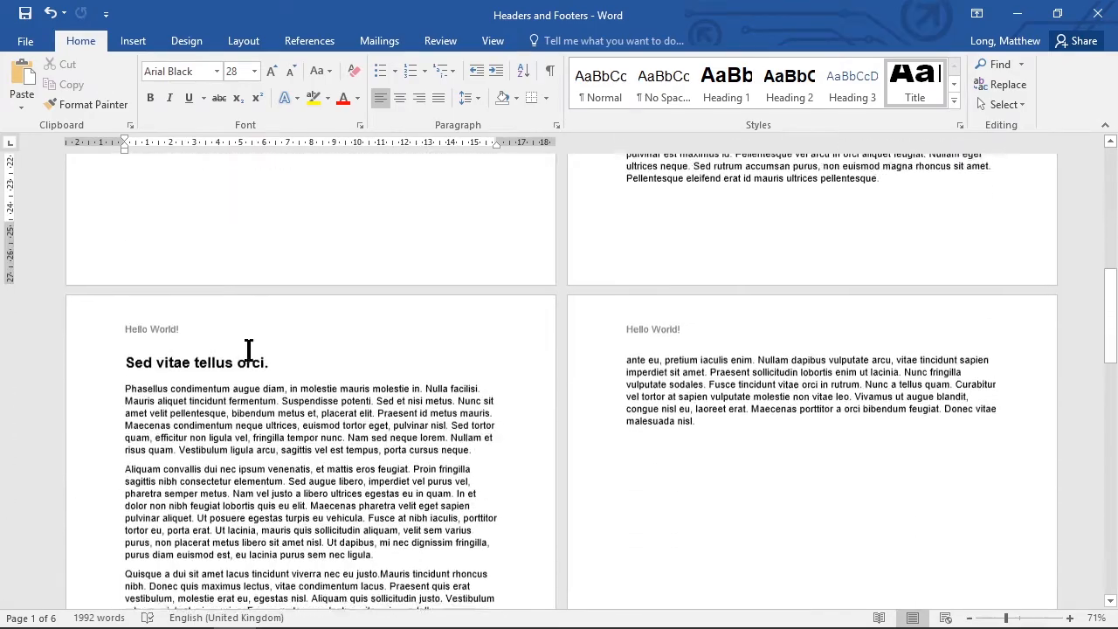
{"action": "scroll", "coordinate": [522, 436], "scroll_direction": "down", "scroll_amount": 13}
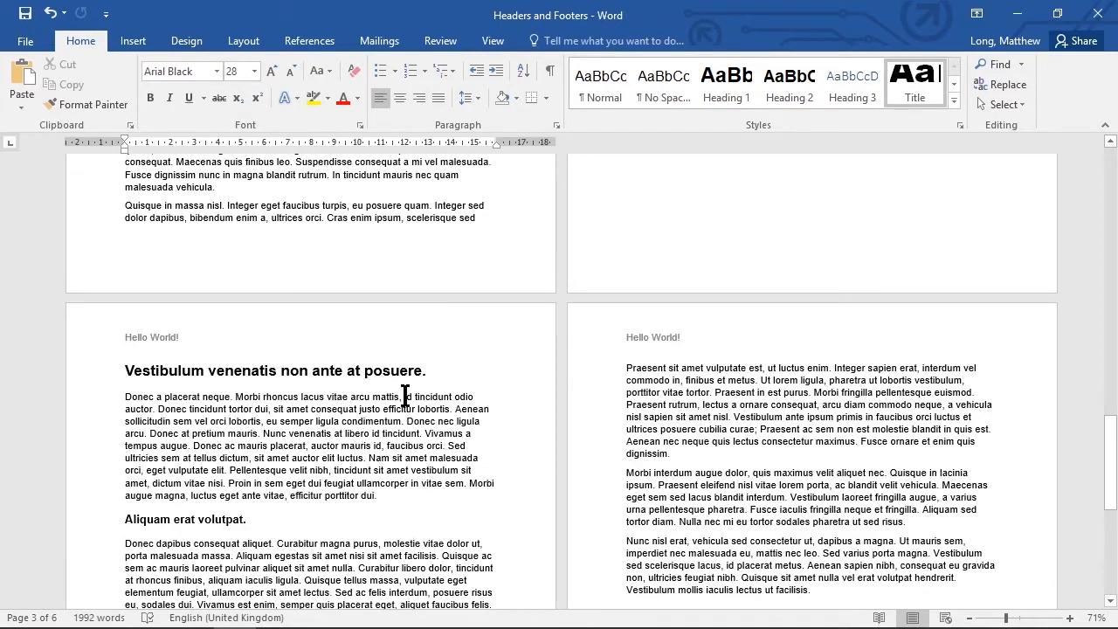
{"action": "scroll", "coordinate": [407, 394], "scroll_direction": "up", "scroll_amount": 8}
{"action": "scroll", "coordinate": [404, 395], "scroll_direction": "up", "scroll_amount": 15}
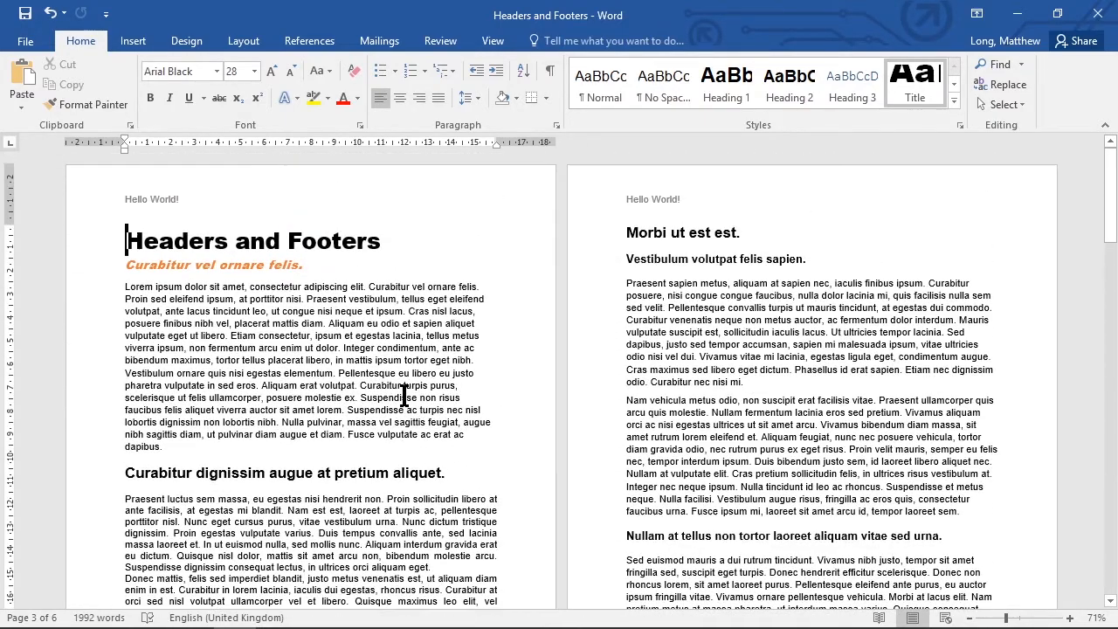
{"action": "left_click", "coordinate": [257, 314]}
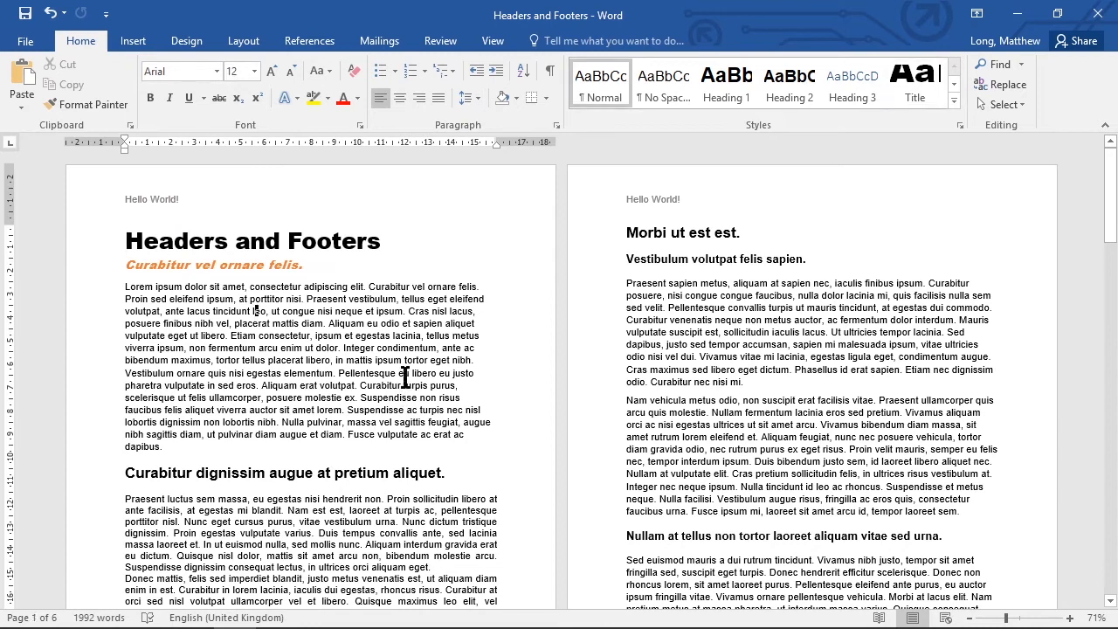
{"action": "left_click", "coordinate": [143, 195]}
{"action": "double_click", "coordinate": [161, 197]}
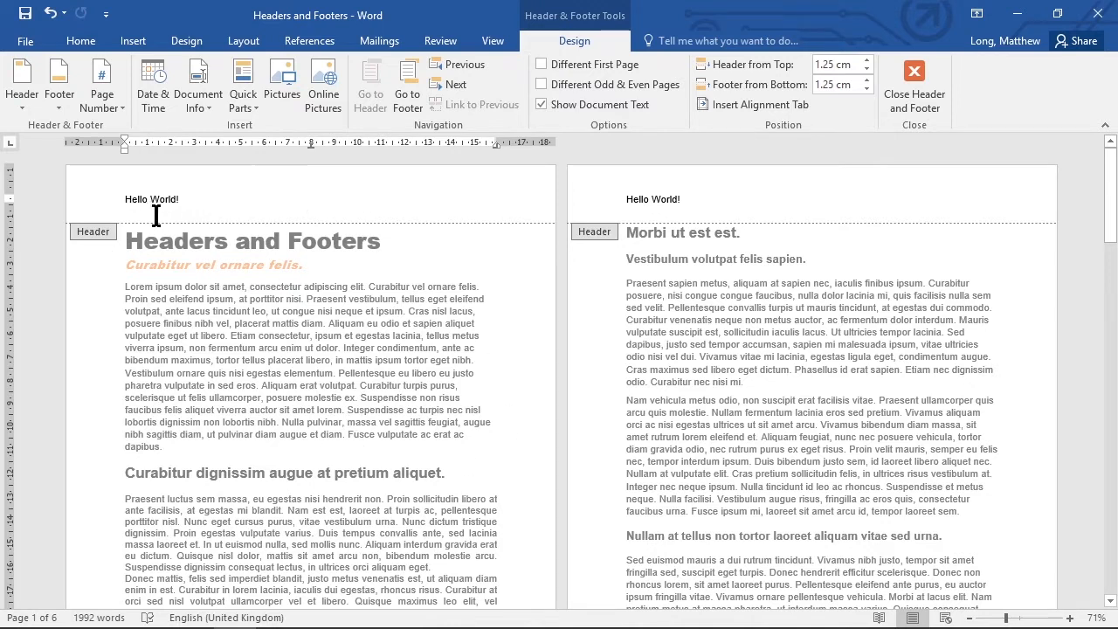
{"action": "double_click", "coordinate": [161, 241]}
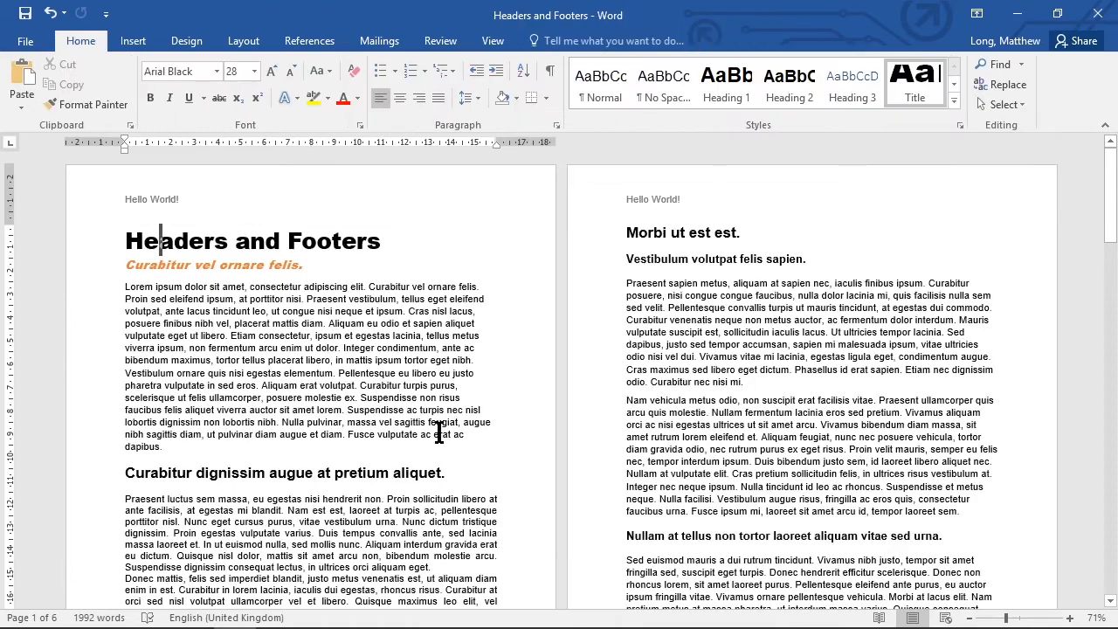
{"action": "scroll", "coordinate": [422, 426], "scroll_direction": "down", "scroll_amount": 2}
{"action": "scroll", "coordinate": [423, 427], "scroll_direction": "down", "scroll_amount": 5}
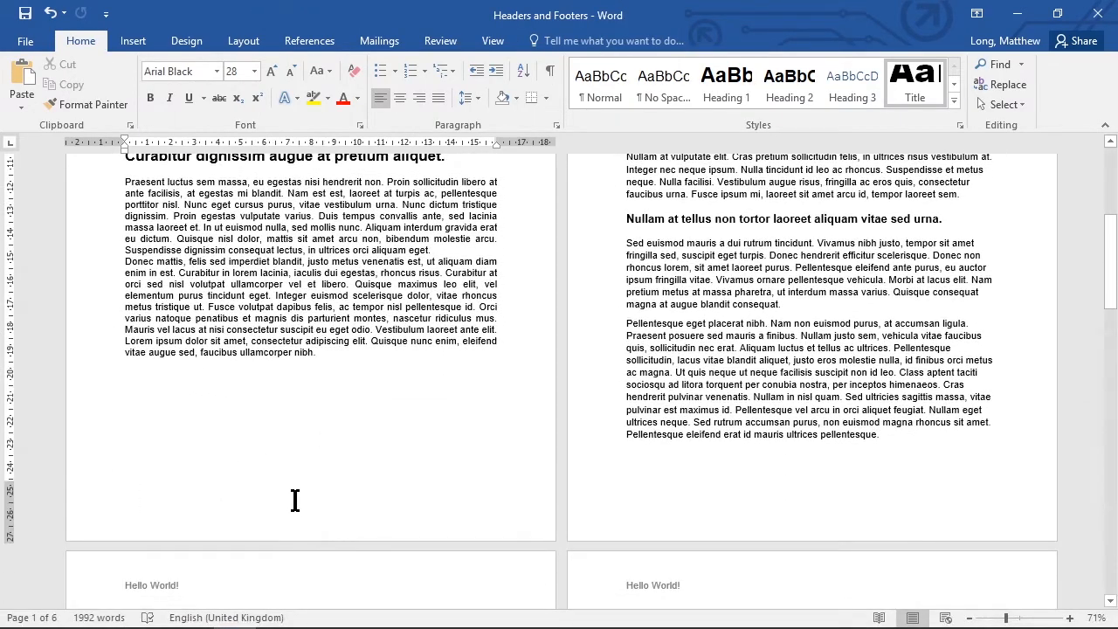
{"action": "left_click", "coordinate": [133, 41]}
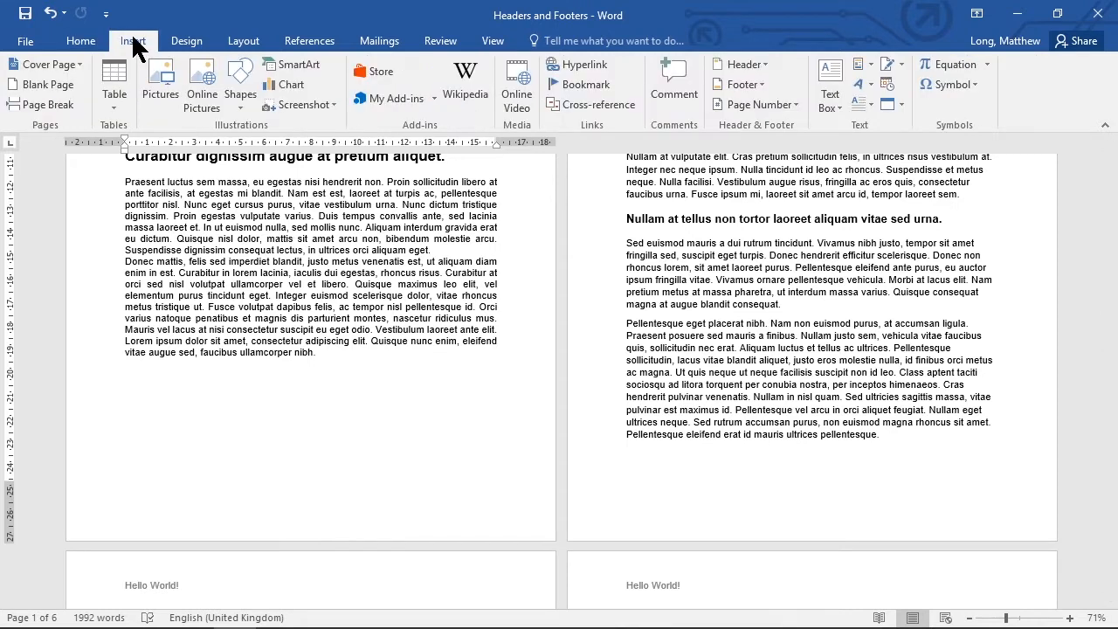
{"action": "left_click", "coordinate": [761, 85]}
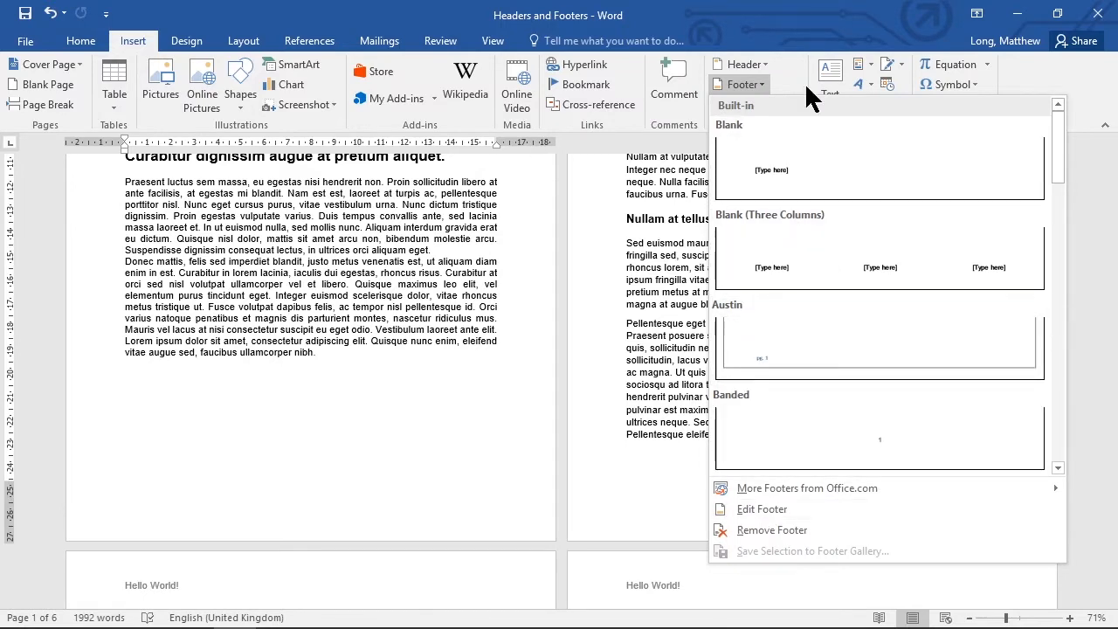
{"action": "left_click", "coordinate": [369, 407]}
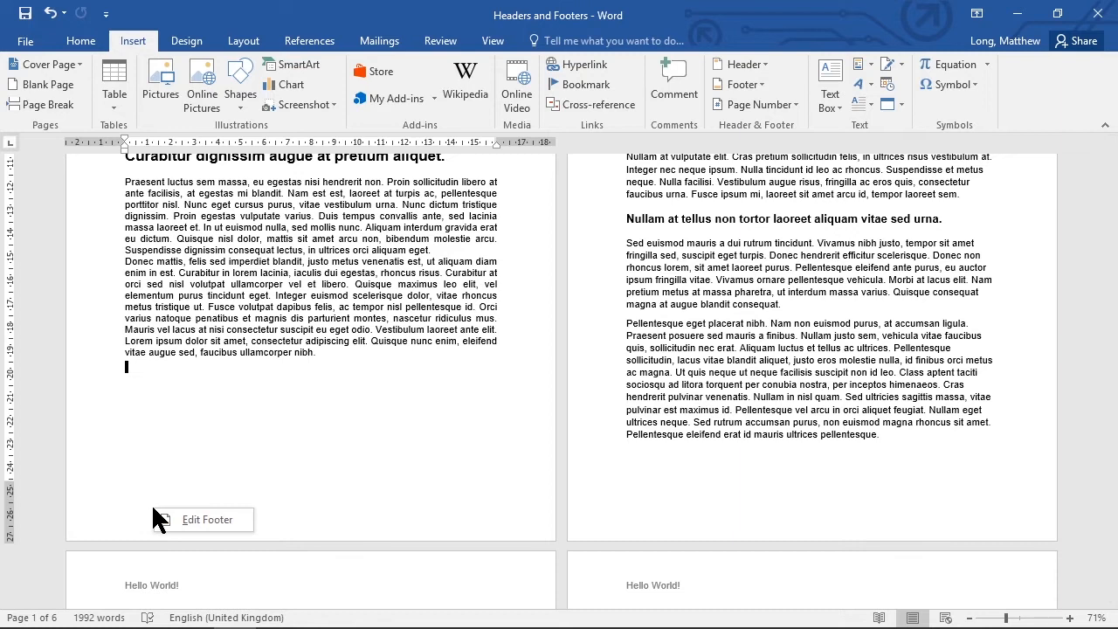
- Add the page footer text "Example Text" on page one and return to the body text
{"action": "left_click", "coordinate": [220, 523]}
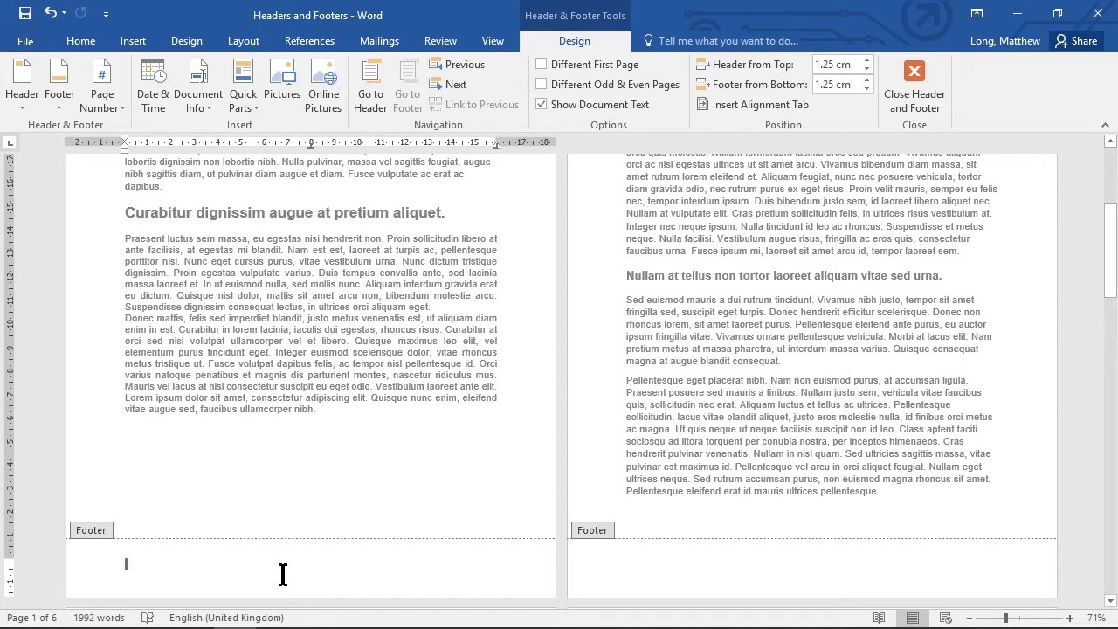
{"action": "type", "text": "Example Text"}
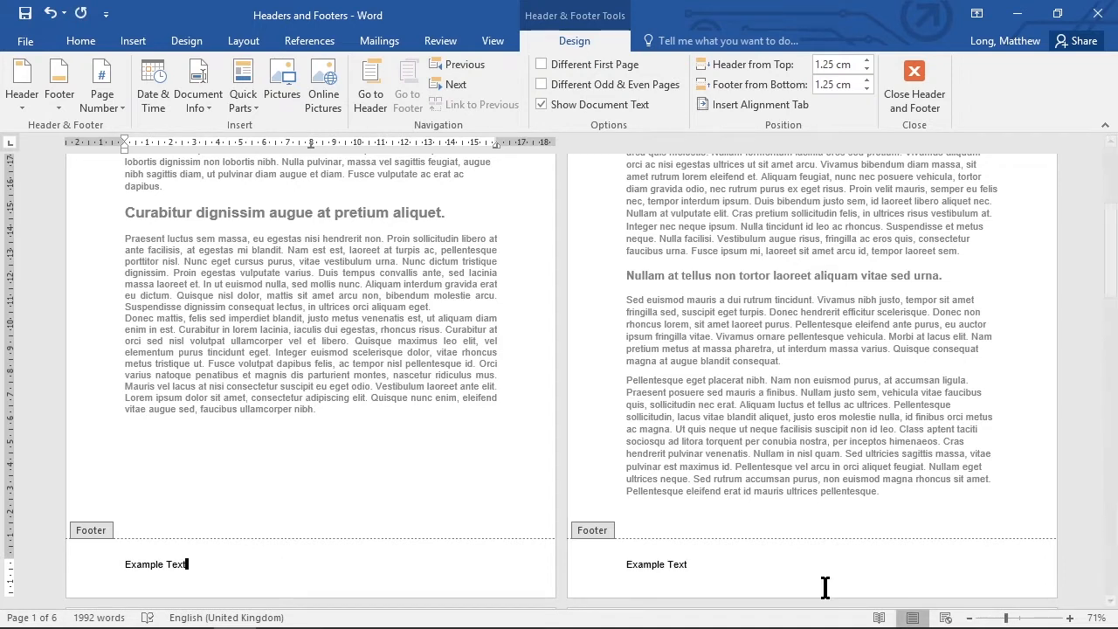
{"action": "double_click", "coordinate": [454, 476]}
- Return to the start of the document and open the page footer for editing
{"action": "scroll", "coordinate": [728, 564], "scroll_direction": "down", "scroll_amount": 5}
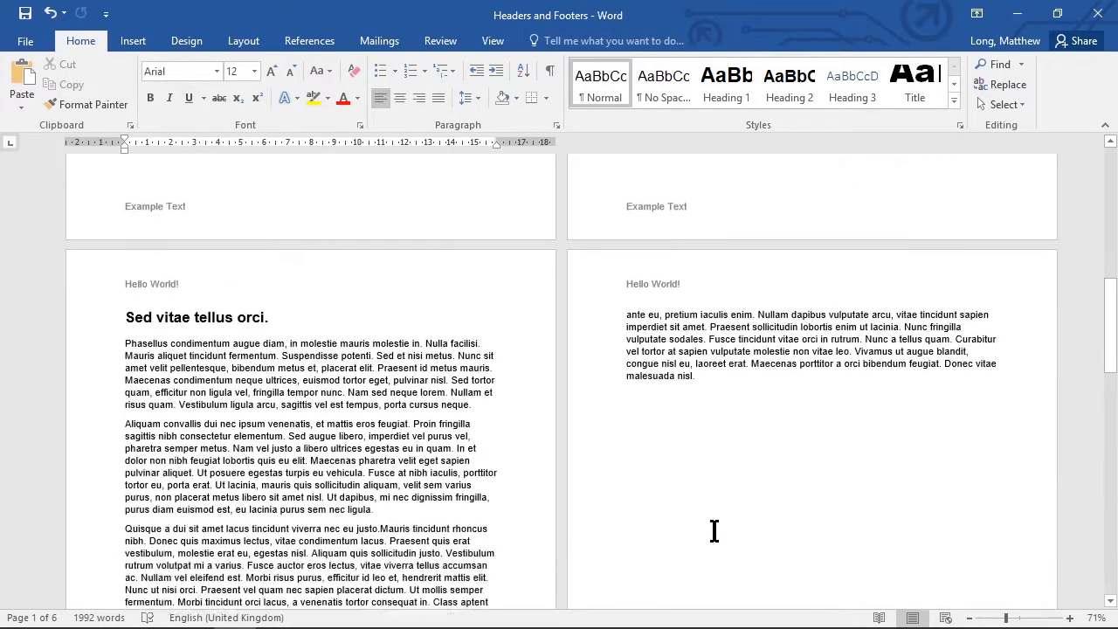
{"action": "scroll", "coordinate": [714, 531], "scroll_direction": "down", "scroll_amount": 15}
{"action": "scroll", "coordinate": [713, 531], "scroll_direction": "down", "scroll_amount": 2}
{"action": "key", "text": "ctrl+Home"}
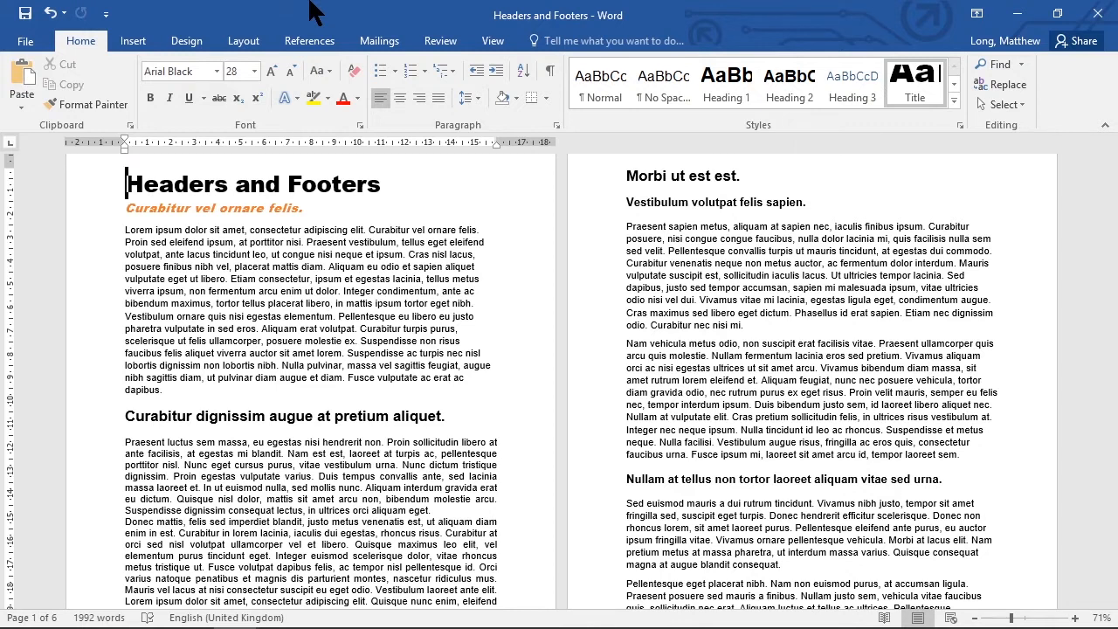
{"action": "left_click", "coordinate": [125, 41]}
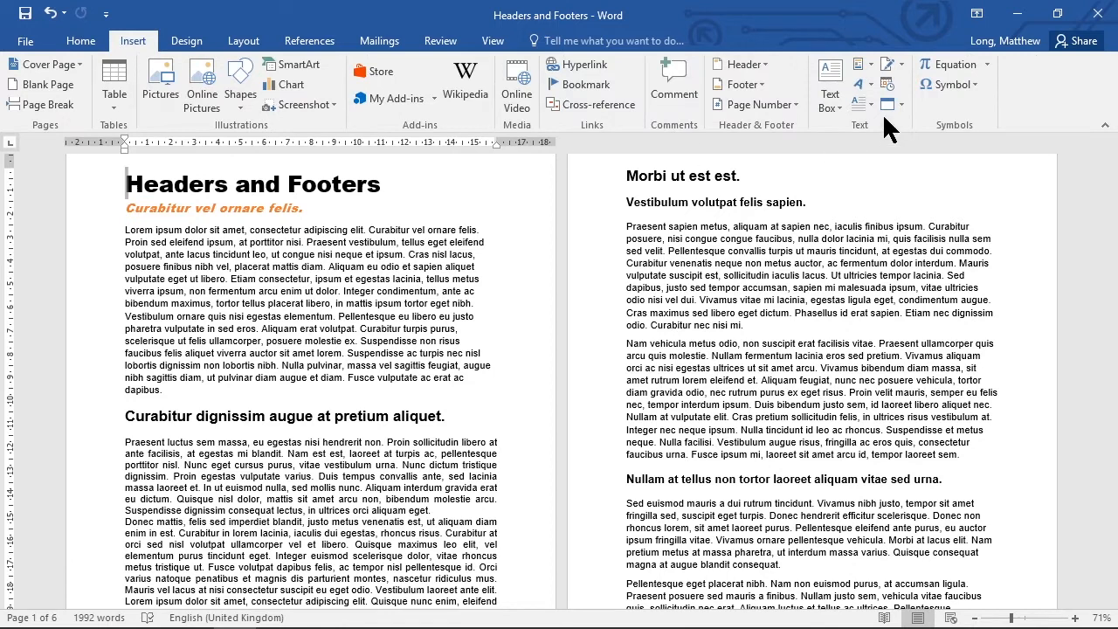
{"action": "left_click", "coordinate": [745, 84]}
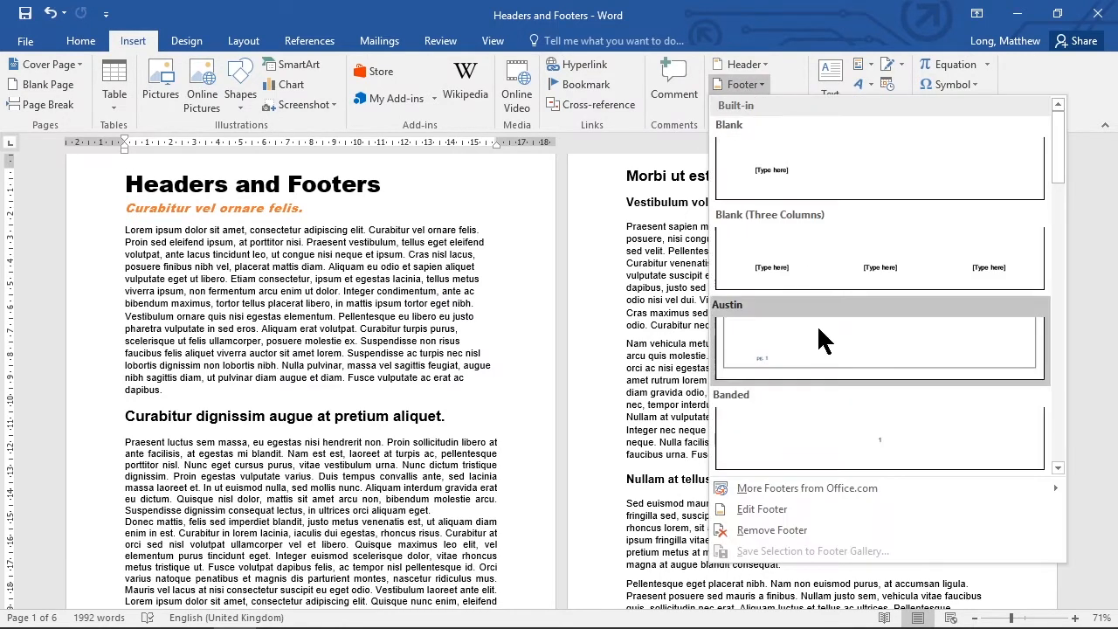
{"action": "left_click", "coordinate": [769, 509]}
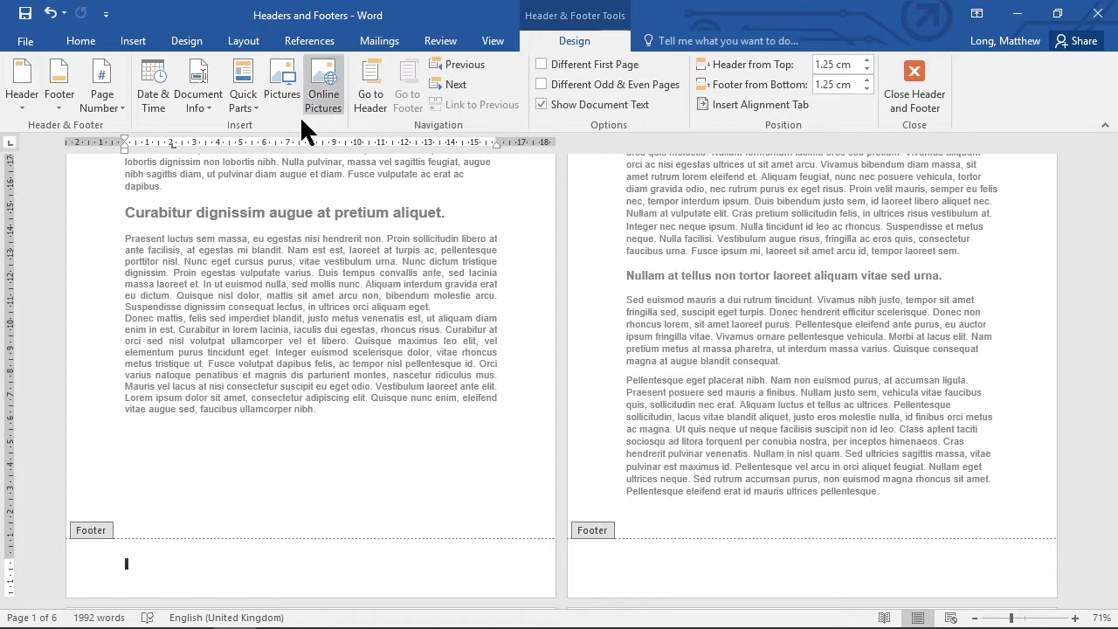
{"action": "left_click", "coordinate": [117, 98]}
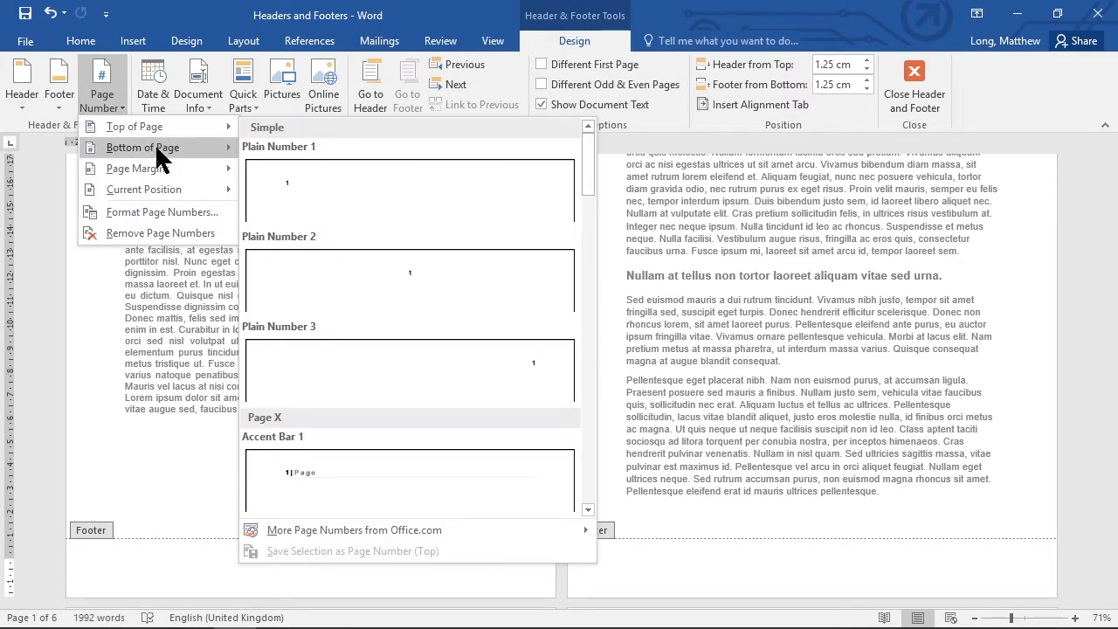
{"action": "mouse_move", "coordinate": [160, 173]}
{"action": "mouse_move", "coordinate": [151, 127]}
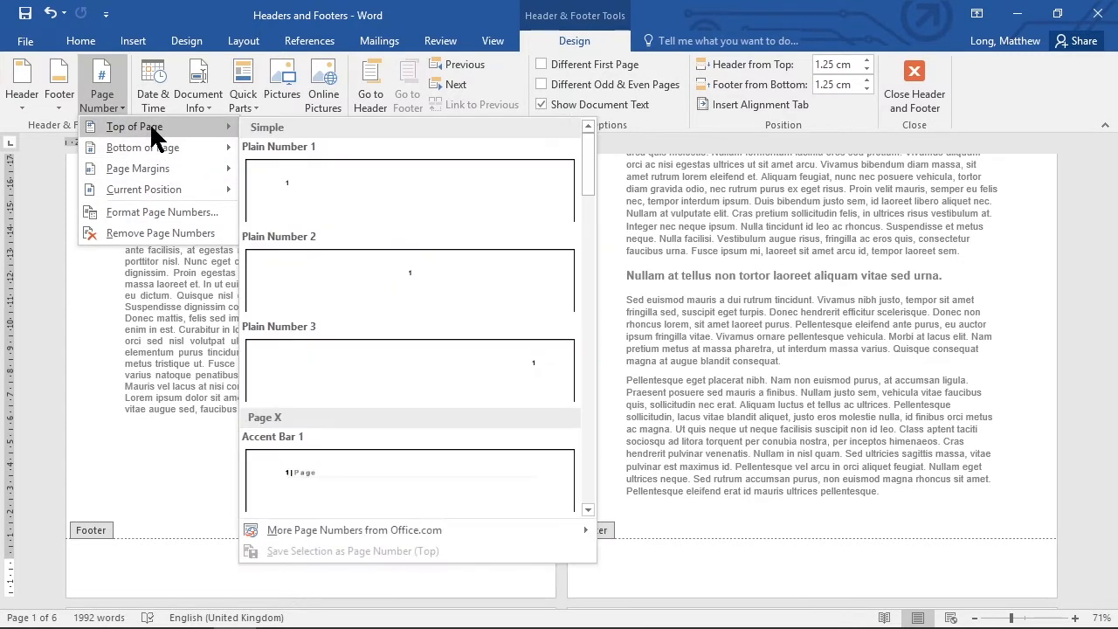
{"action": "mouse_move", "coordinate": [162, 152]}
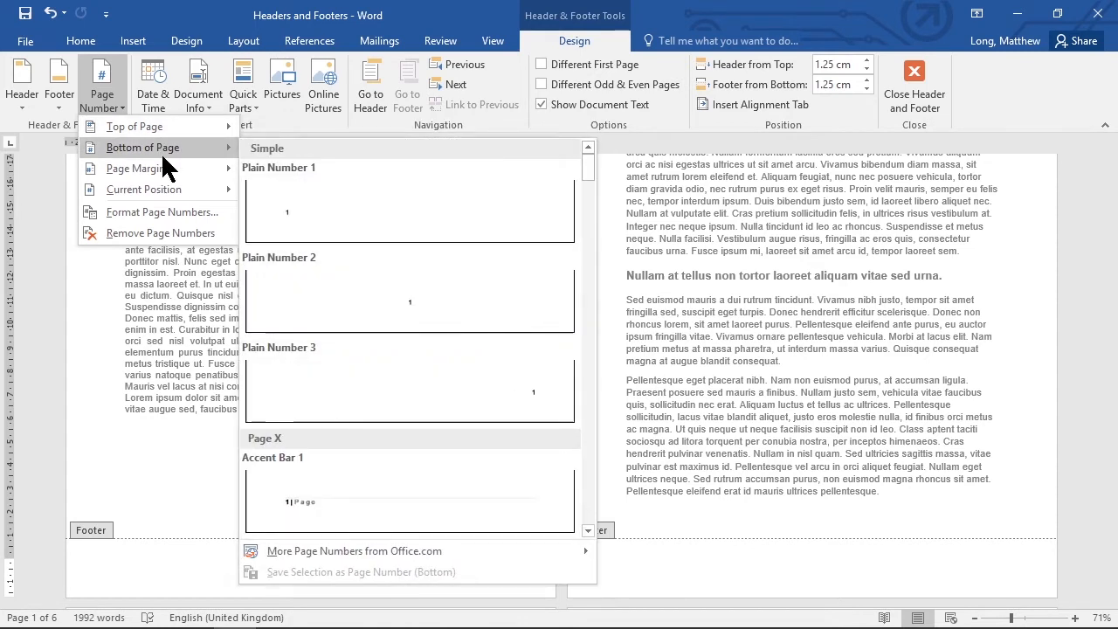
{"action": "mouse_move", "coordinate": [148, 192]}
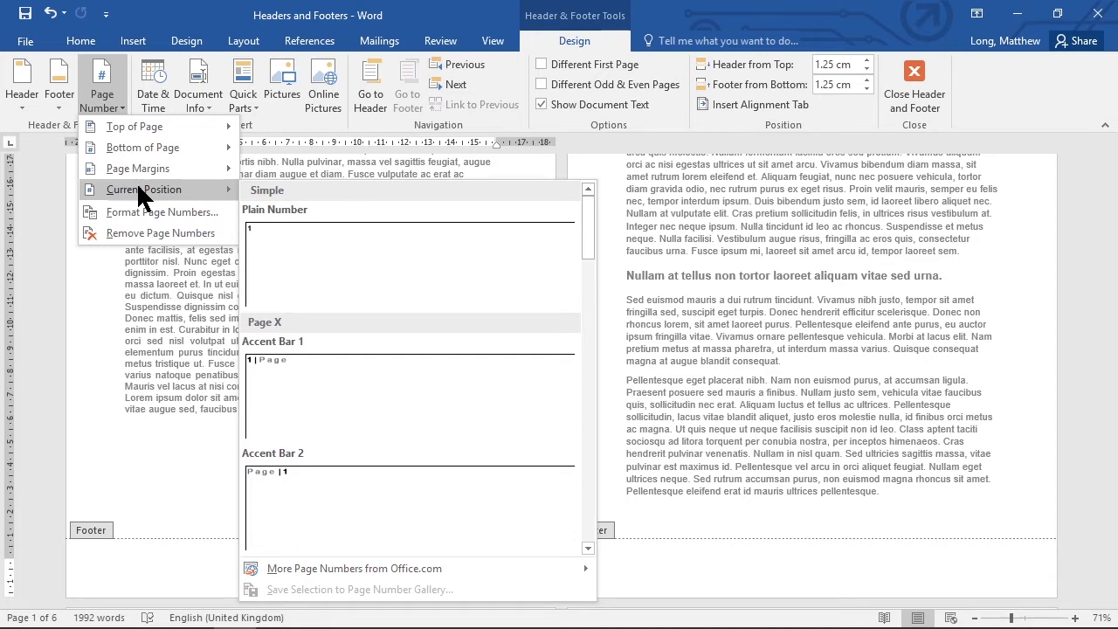
{"action": "left_click", "coordinate": [172, 568]}
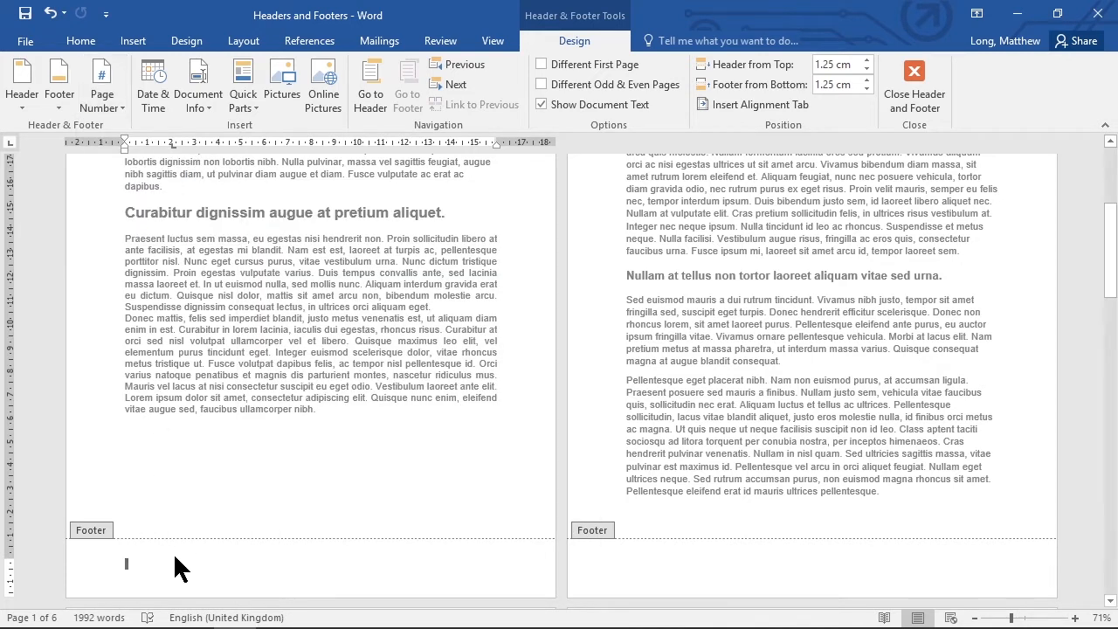
- Insert a Plain Number page number at the current position in the footer
{"action": "left_click", "coordinate": [119, 113]}
{"action": "mouse_move", "coordinate": [143, 192]}
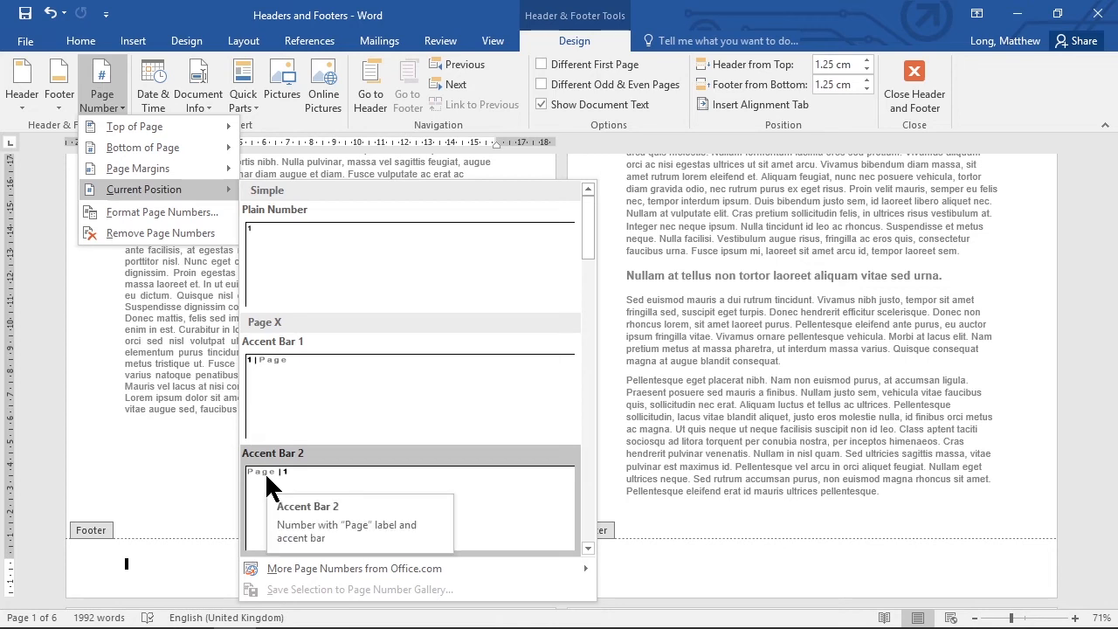
{"action": "left_click", "coordinate": [290, 244]}
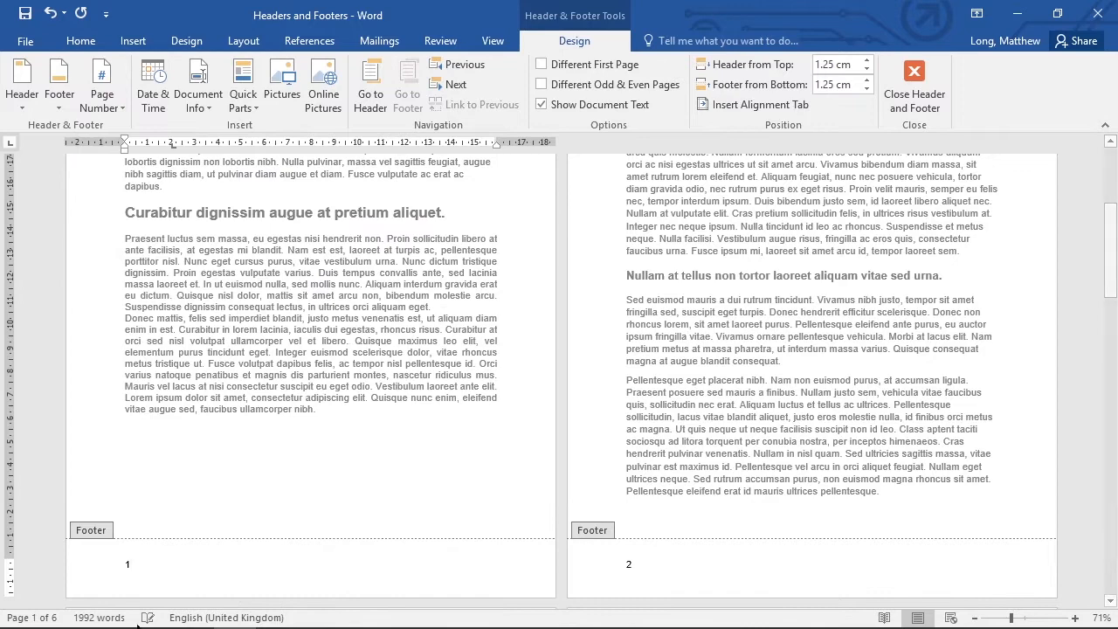
{"action": "scroll", "coordinate": [631, 585], "scroll_direction": "down", "scroll_amount": 5}
{"action": "scroll", "coordinate": [631, 587], "scroll_direction": "down", "scroll_amount": 8}
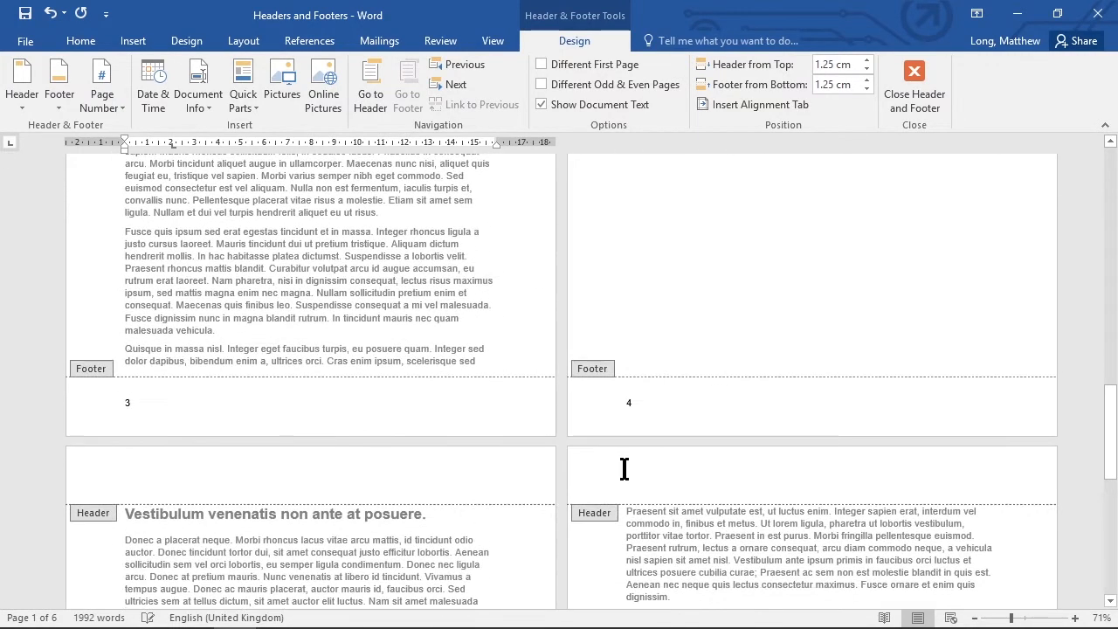
- Check the footer page numbers across the pages and edit the text beside the page number on page one
{"action": "scroll", "coordinate": [671, 544], "scroll_direction": "down", "scroll_amount": 9}
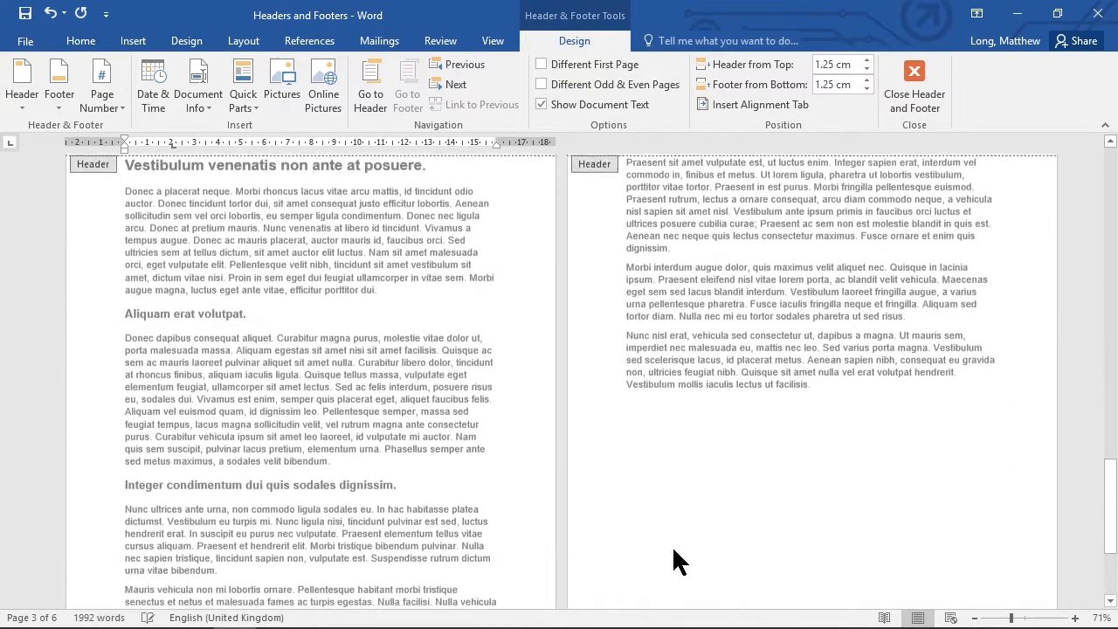
{"action": "scroll", "coordinate": [667, 559], "scroll_direction": "up", "scroll_amount": 12}
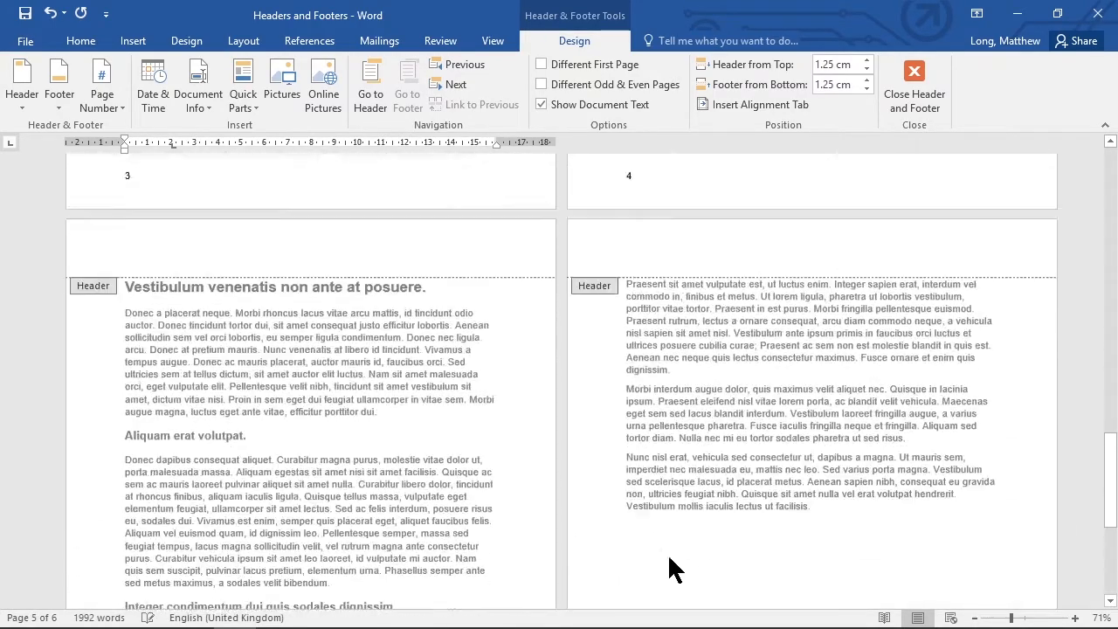
{"action": "scroll", "coordinate": [669, 569], "scroll_direction": "up", "scroll_amount": 10}
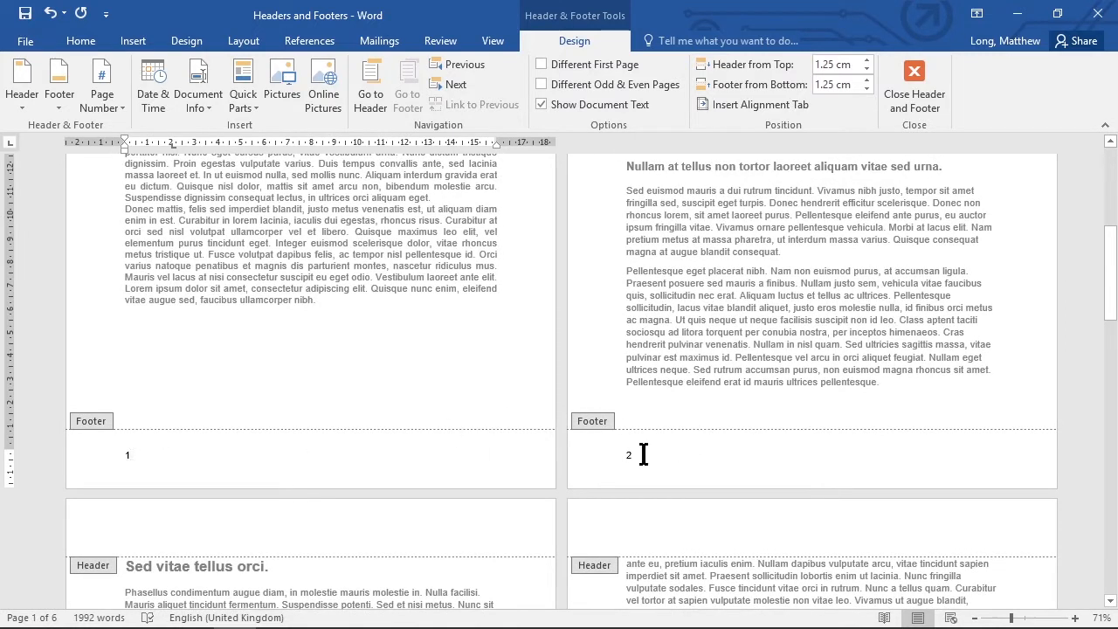
{"action": "double_click", "coordinate": [123, 455]}
{"action": "type", "text": "ge"}
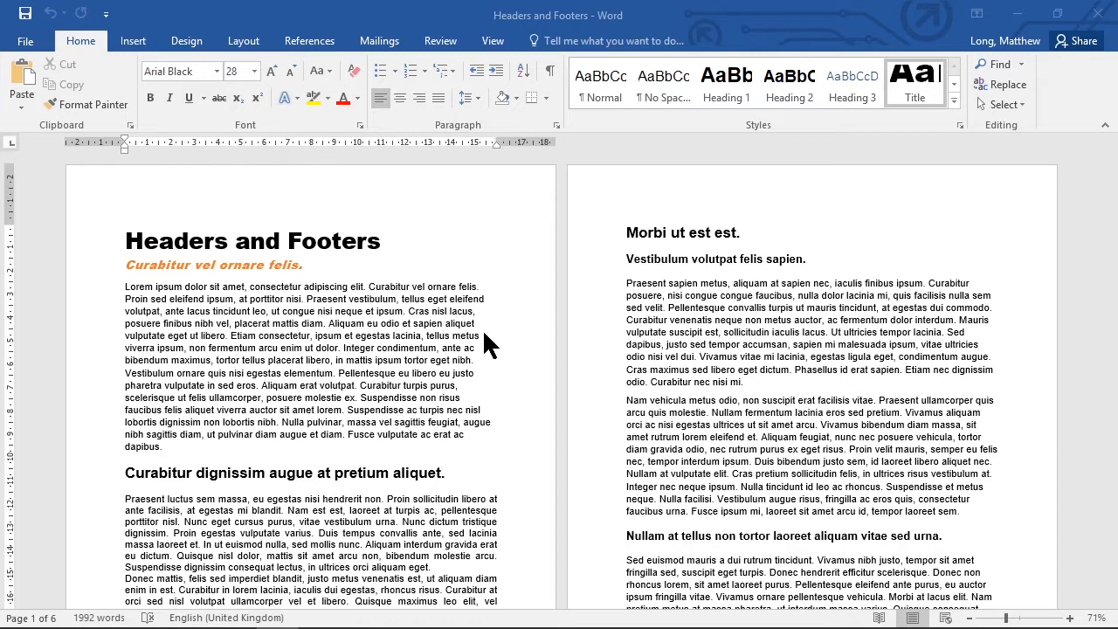
- Open the page one footer for editing and enter the text "Headers and Footers"
{"action": "scroll", "coordinate": [388, 417], "scroll_direction": "down", "scroll_amount": 8}
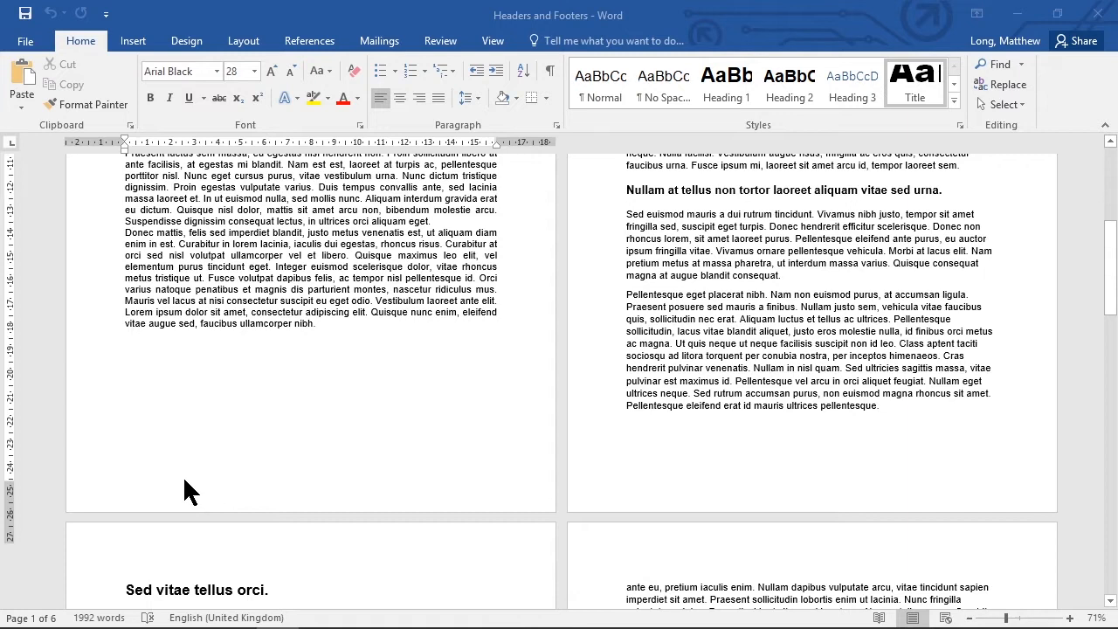
{"action": "left_click", "coordinate": [184, 481]}
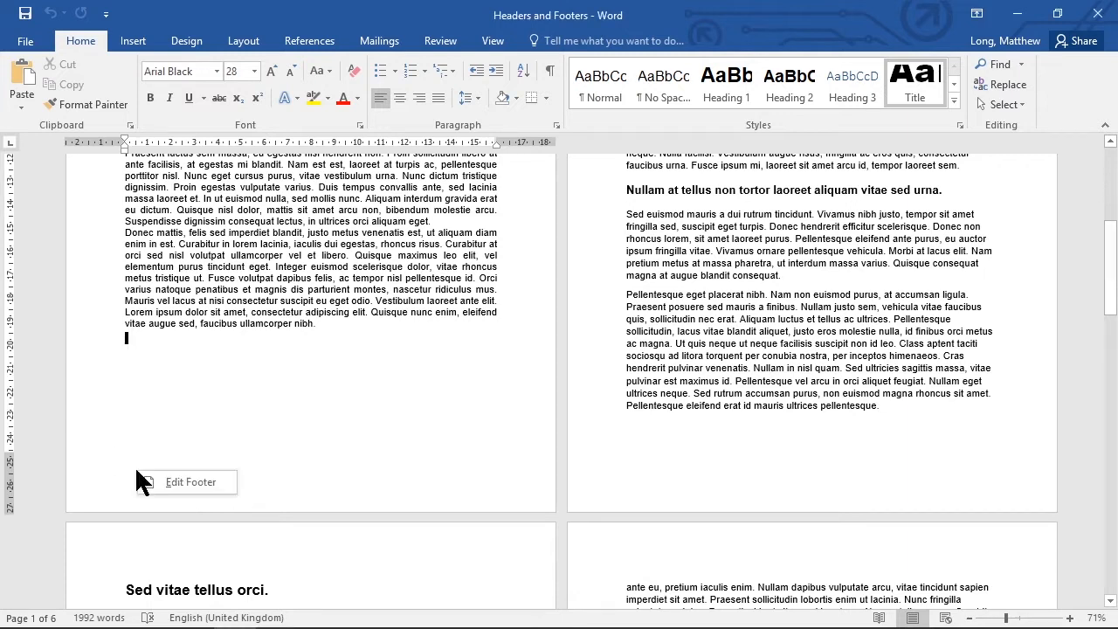
{"action": "left_click", "coordinate": [194, 480]}
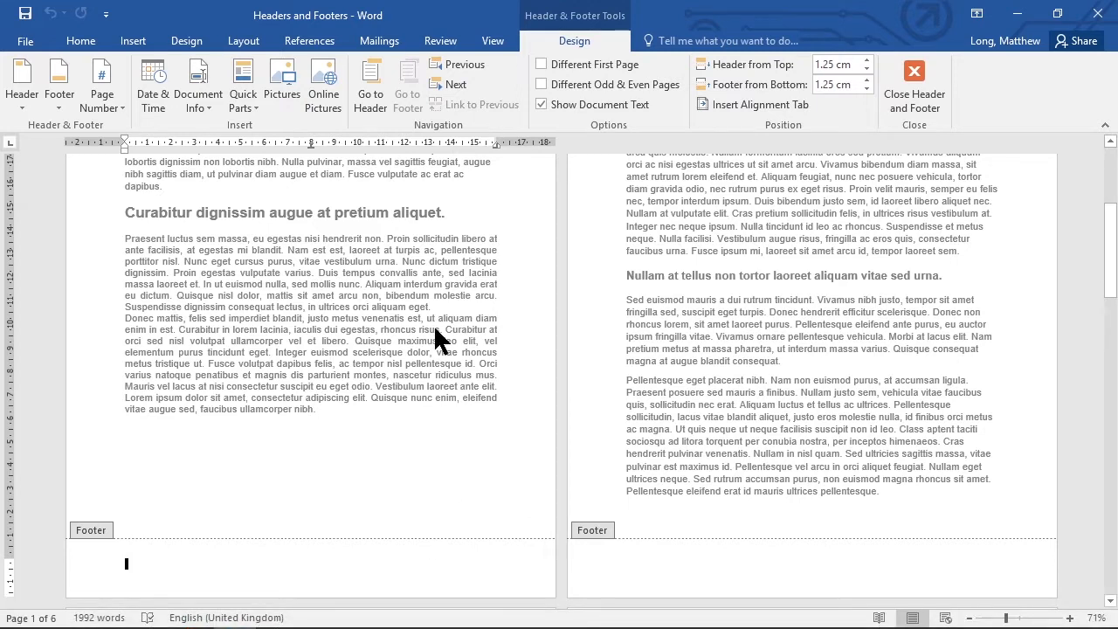
{"action": "type", "text": "Headers and Footers"}
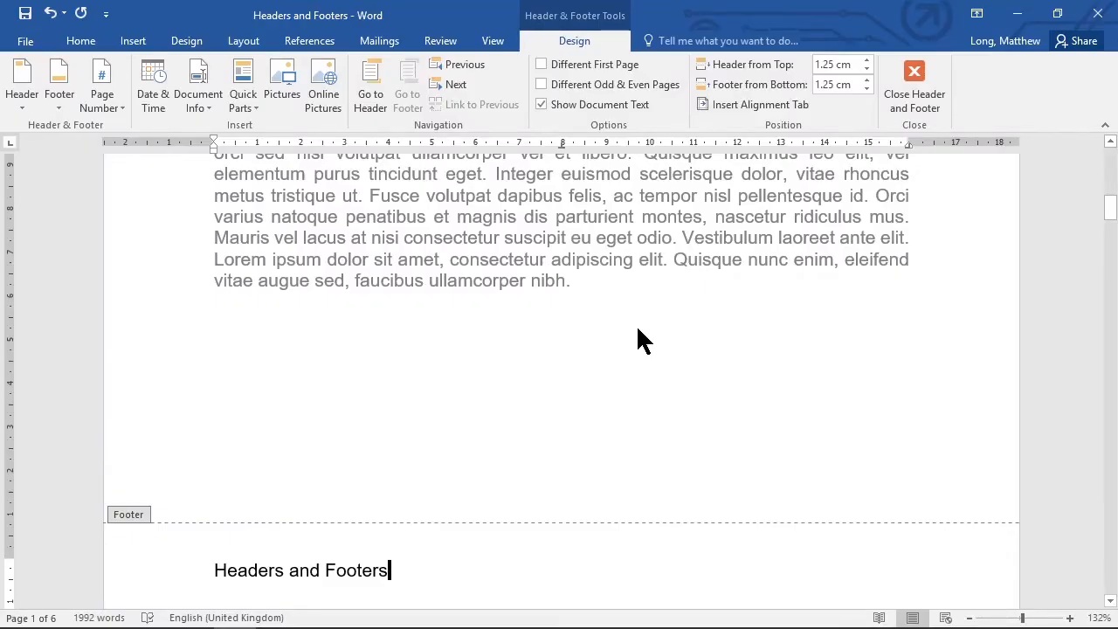
- Enter placeholder text "hjkjhkjh" at the footer's centre tab stop and "hjkjhkjhgfdfgdf" at its right tab stop
{"action": "type", "text": "hjkjhkjh"}
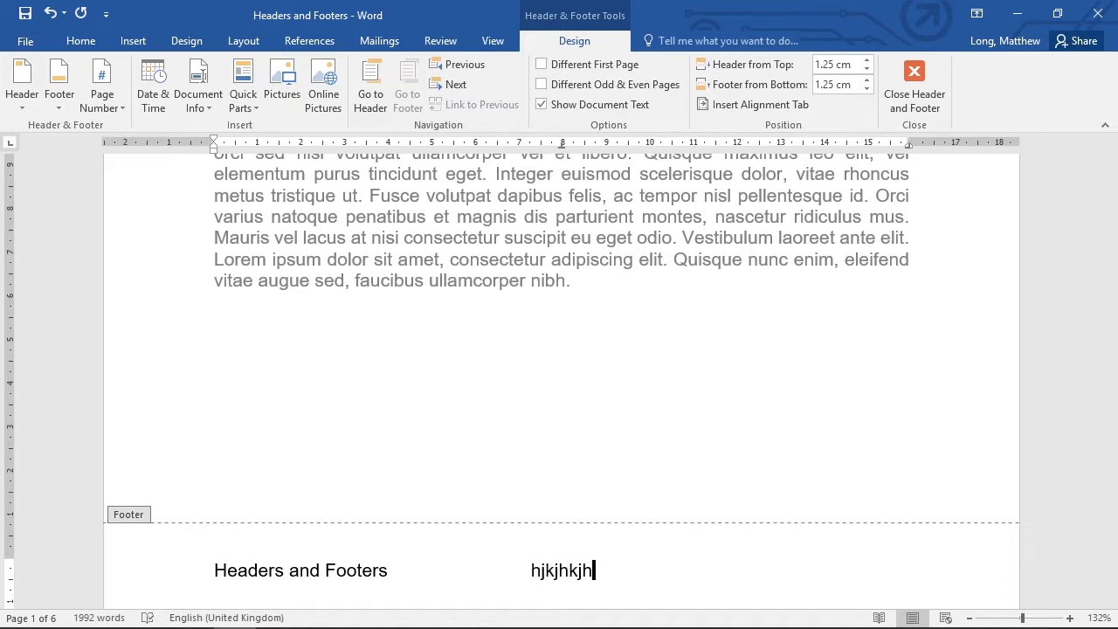
{"action": "key", "text": "Tab"}
{"action": "type", "text": "hjkjhkjh"}
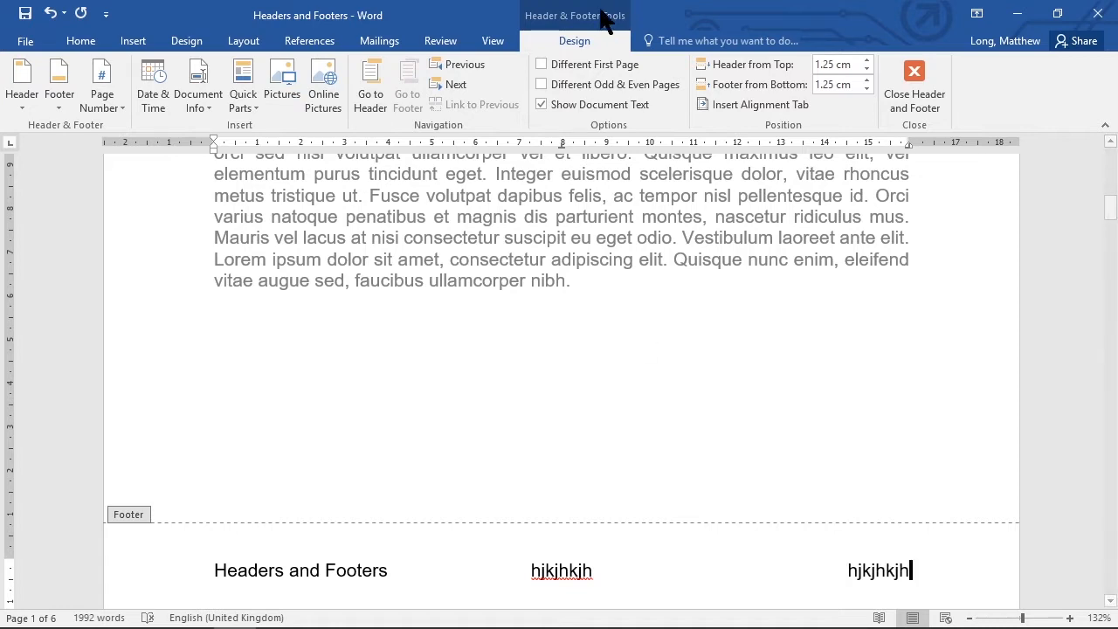
{"action": "mouse_move", "coordinate": [560, 144]}
{"action": "left_mouse_down"}
{"action": "mouse_move", "coordinate": [593, 149]}
{"action": "mouse_move", "coordinate": [522, 149]}
{"action": "mouse_move", "coordinate": [582, 148]}
{"action": "mouse_move", "coordinate": [559, 148]}
{"action": "left_mouse_up"}
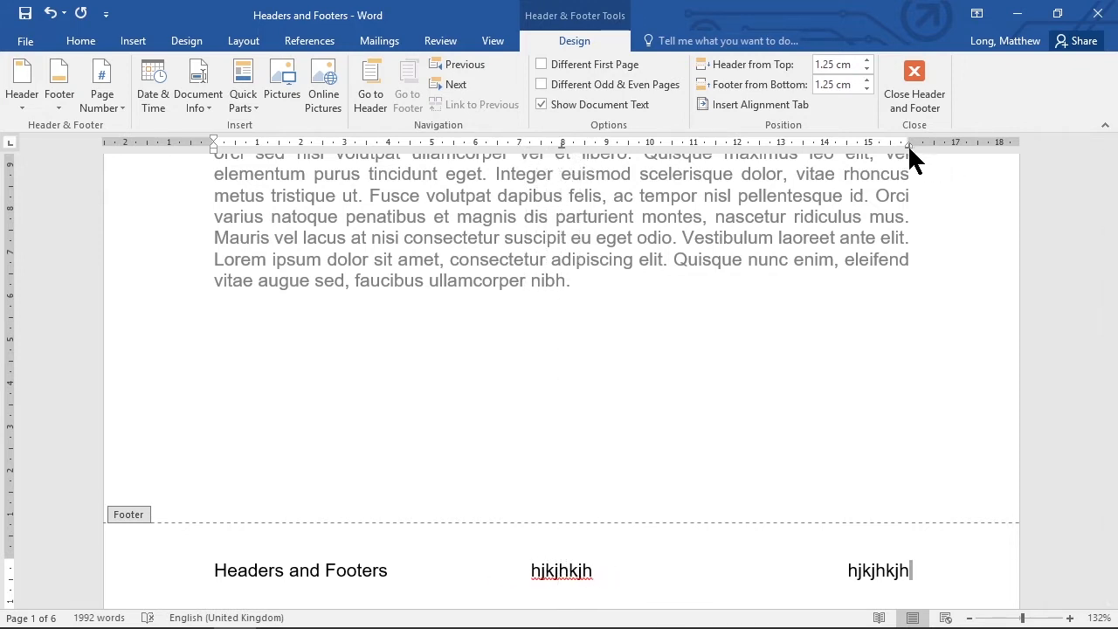
{"action": "mouse_move", "coordinate": [907, 144]}
{"action": "left_mouse_down"}
{"action": "mouse_move", "coordinate": [758, 146]}
{"action": "mouse_move", "coordinate": [906, 145]}
{"action": "left_mouse_up"}
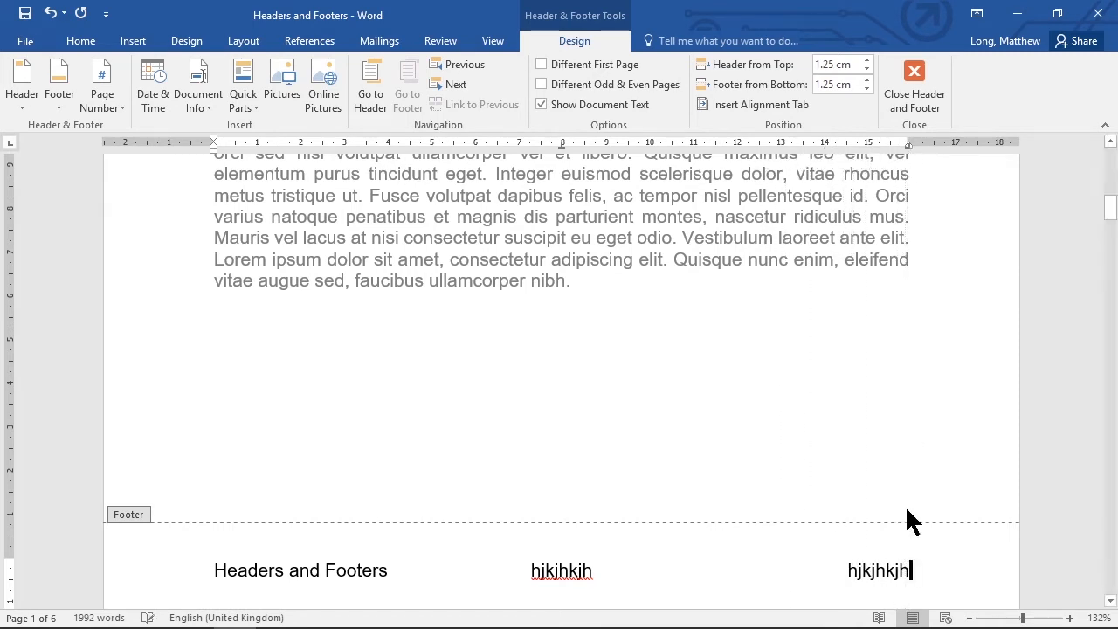
{"action": "type", "text": "gfdfgdf"}
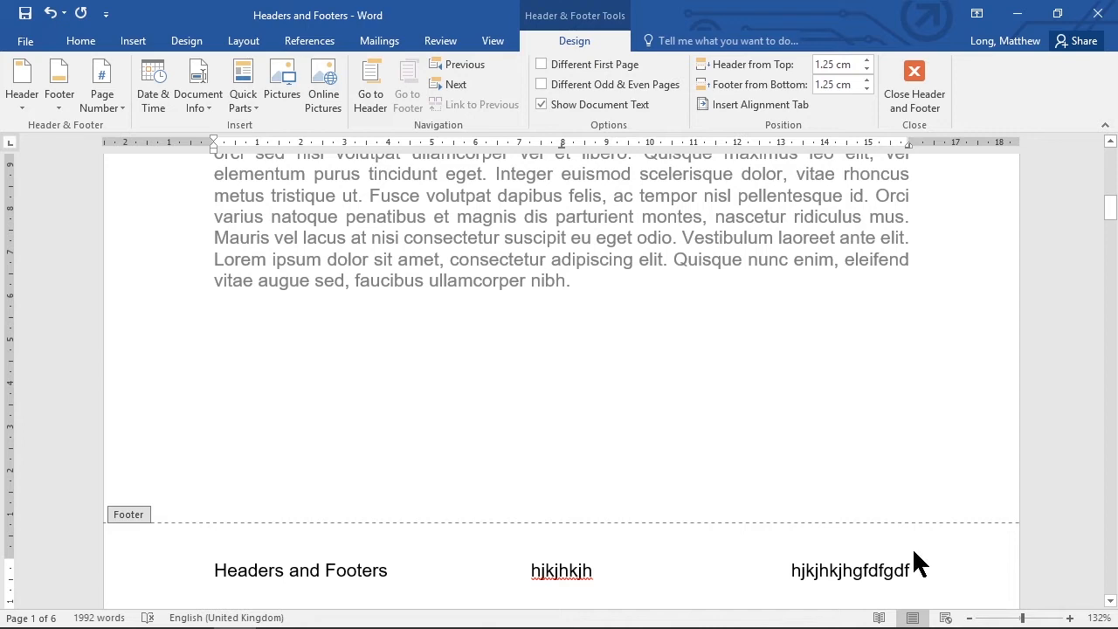
- Delete the placeholder text from the right and centre tab stops of the footer
{"action": "key", "text": "BackSpace"}
{"action": "key", "text": "BackSpace"}
{"action": "key", "text": "BackSpace"}
{"action": "key", "text": "BackSpace"}
{"action": "key", "text": "BackSpace"}
{"action": "key", "text": "BackSpace"}
{"action": "key", "text": "BackSpace"}
{"action": "key", "text": "BackSpace"}
{"action": "key", "text": "BackSpace"}
{"action": "key", "text": "BackSpace"}
{"action": "key", "text": "BackSpace"}
{"action": "key", "text": "BackSpace"}
{"action": "key", "text": "BackSpace"}
{"action": "key", "text": "BackSpace"}
{"action": "key", "text": "BackSpace"}
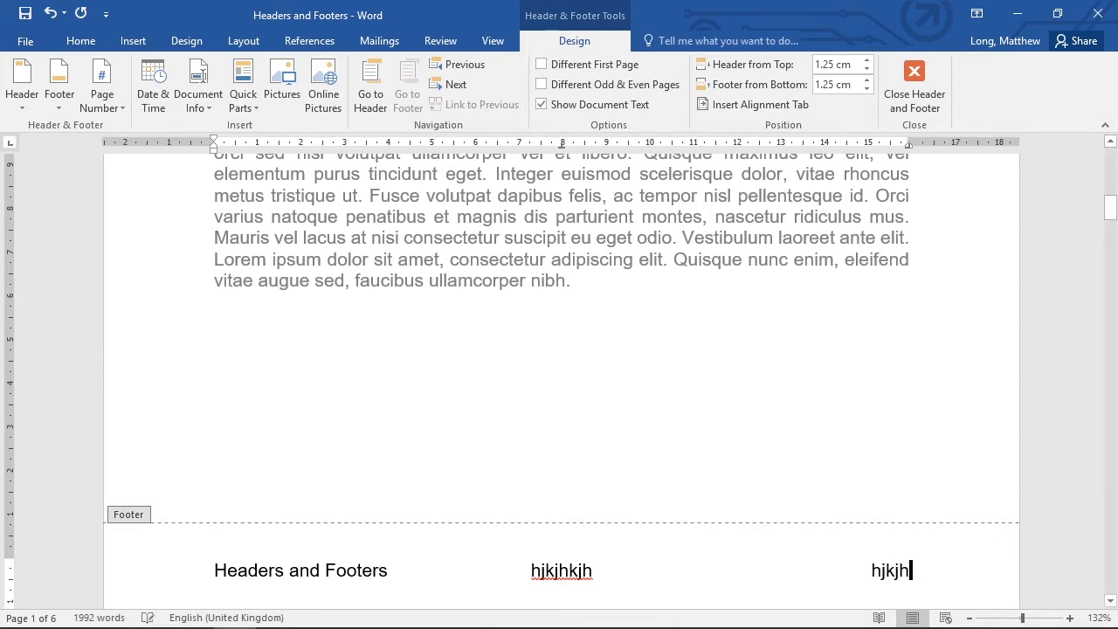
{"action": "key", "text": "BackSpace"}
{"action": "key", "text": "BackSpace"}
{"action": "key", "text": "BackSpace"}
{"action": "key", "text": "BackSpace"}
{"action": "key", "text": "BackSpace"}
{"action": "key", "text": "BackSpace"}
{"action": "key", "text": "BackSpace"}
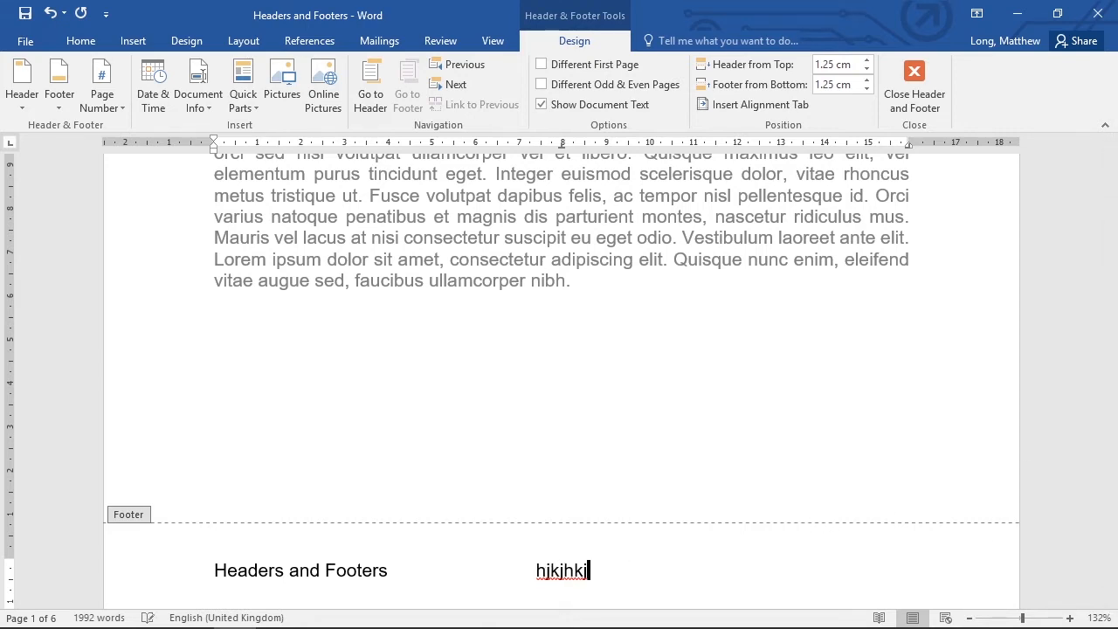
{"action": "key", "text": "BackSpace"}
{"action": "key", "text": "BackSpace"}
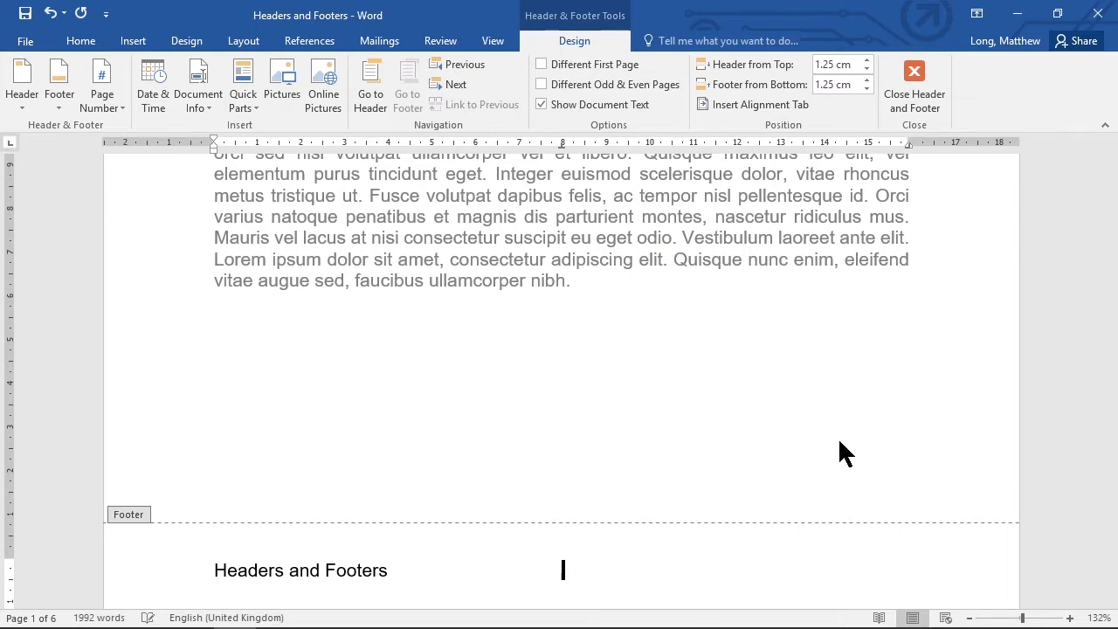
- Insert a plain page number at the current position, aligned to the footer's right tab stop
{"action": "key", "text": "Tab"}
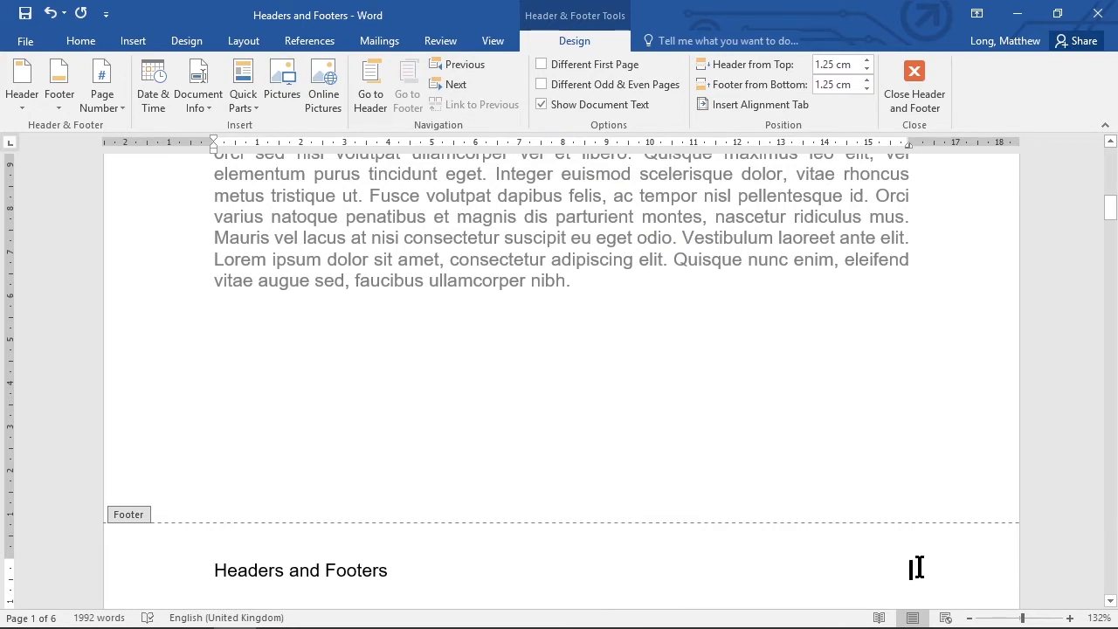
{"action": "left_click", "coordinate": [116, 106]}
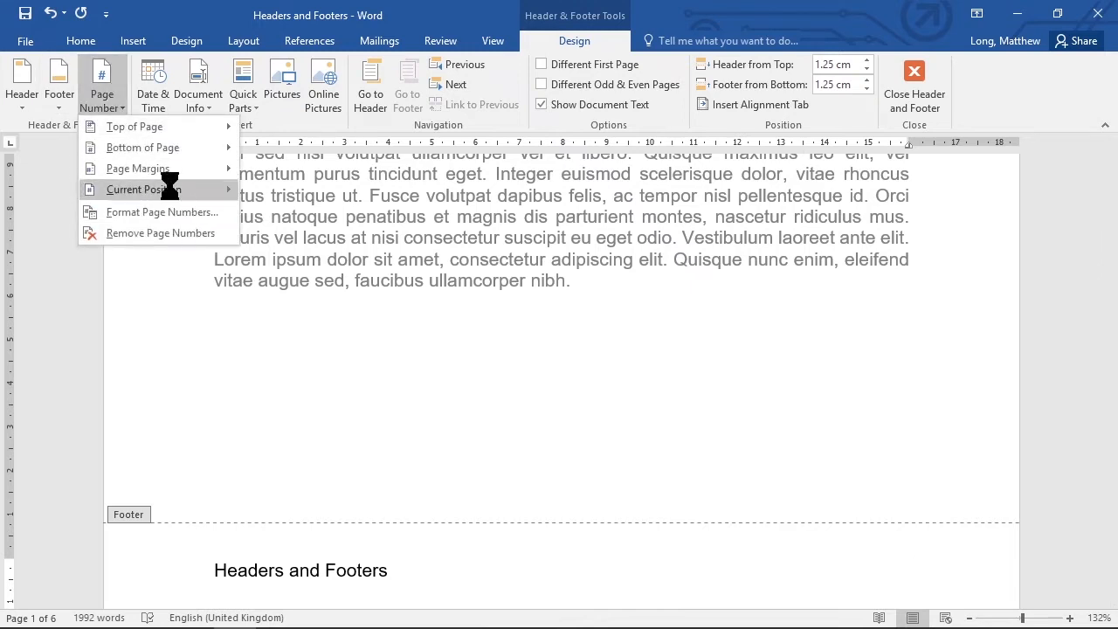
{"action": "mouse_move", "coordinate": [174, 197]}
{"action": "left_click", "coordinate": [392, 244]}
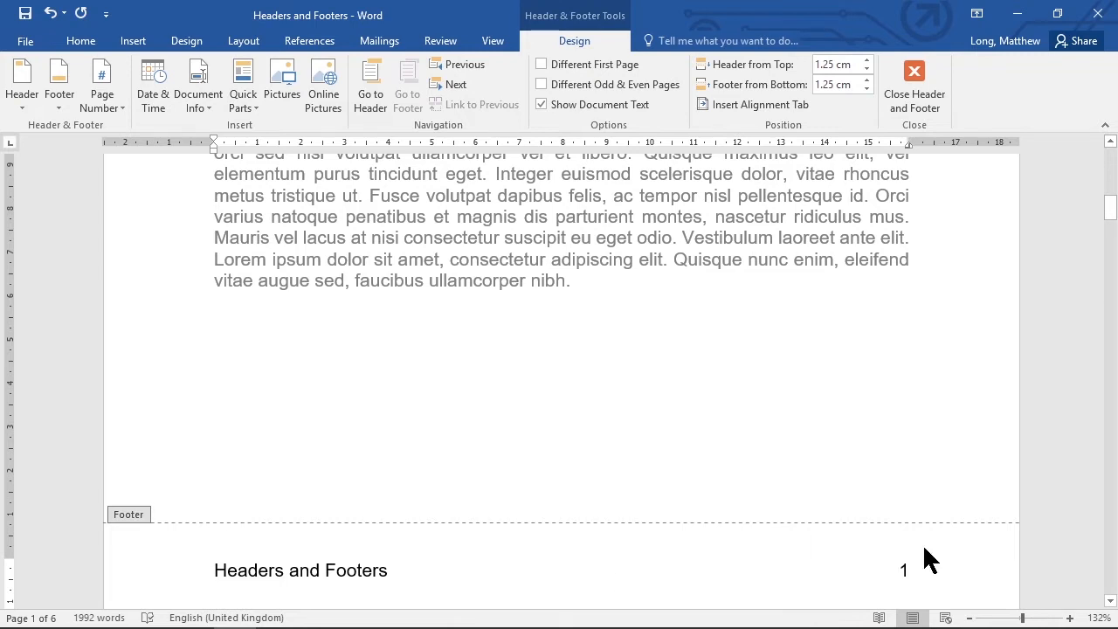
- Examine the footer text and page numbers across the document's pages
{"action": "left_click", "coordinate": [1004, 616]}
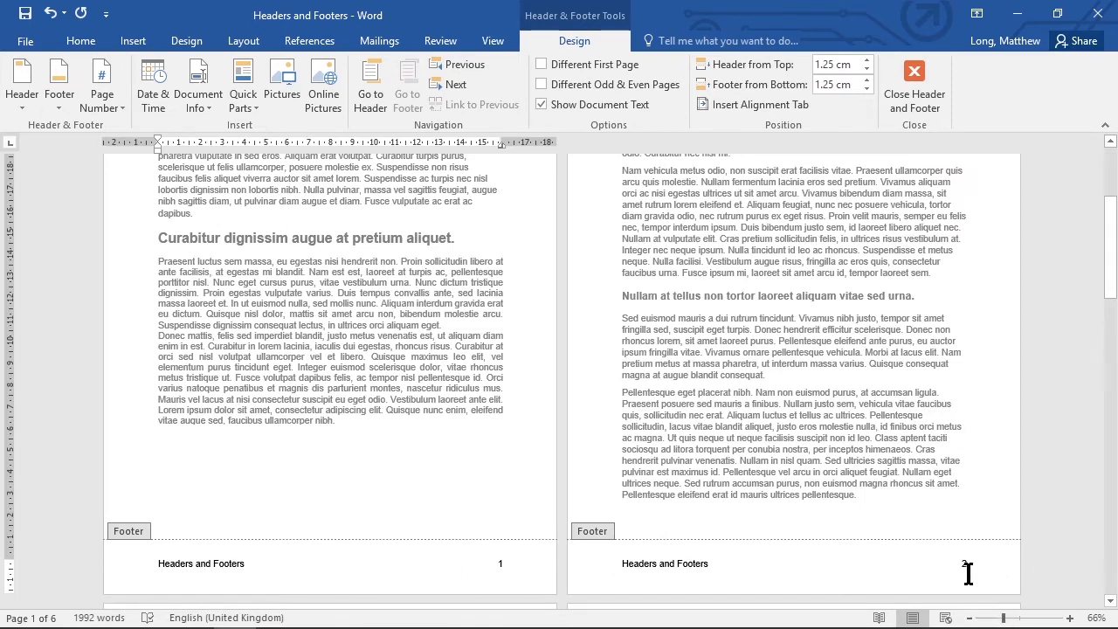
{"action": "scroll", "coordinate": [392, 464], "scroll_direction": "down", "scroll_amount": 10}
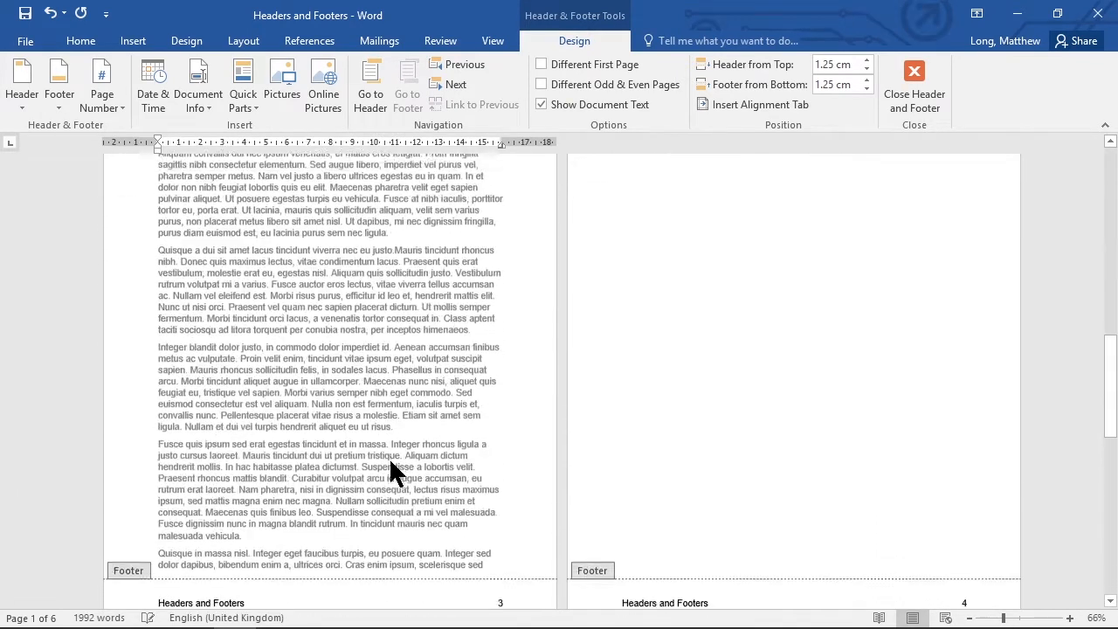
{"action": "scroll", "coordinate": [781, 452], "scroll_direction": "up", "scroll_amount": 4}
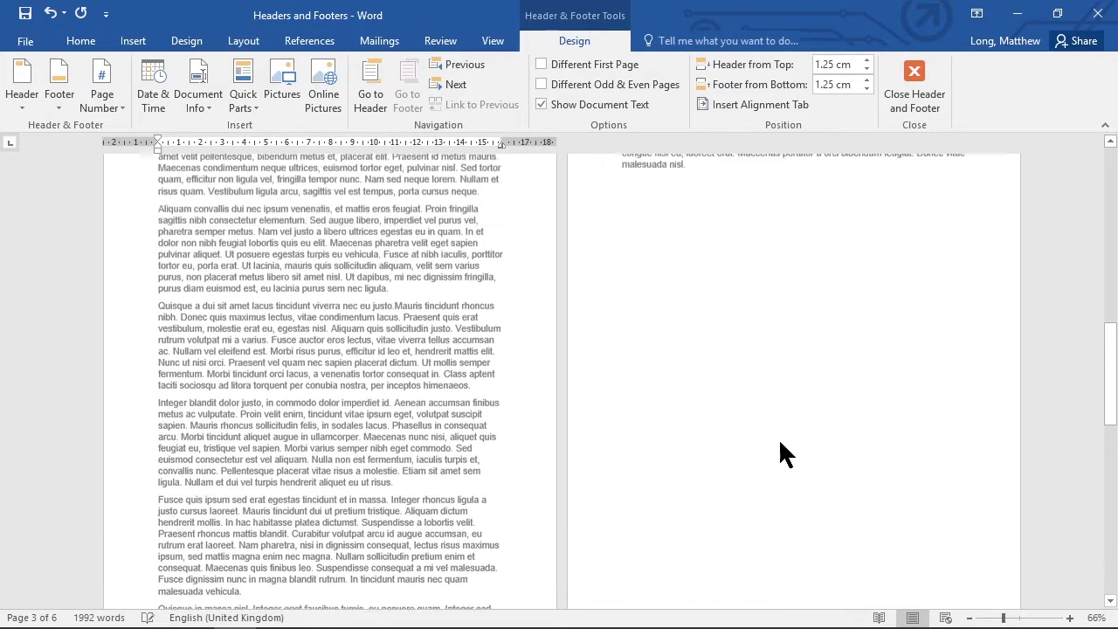
{"action": "scroll", "coordinate": [778, 438], "scroll_direction": "up", "scroll_amount": 7}
{"action": "scroll", "coordinate": [778, 438], "scroll_direction": "down", "scroll_amount": 5}
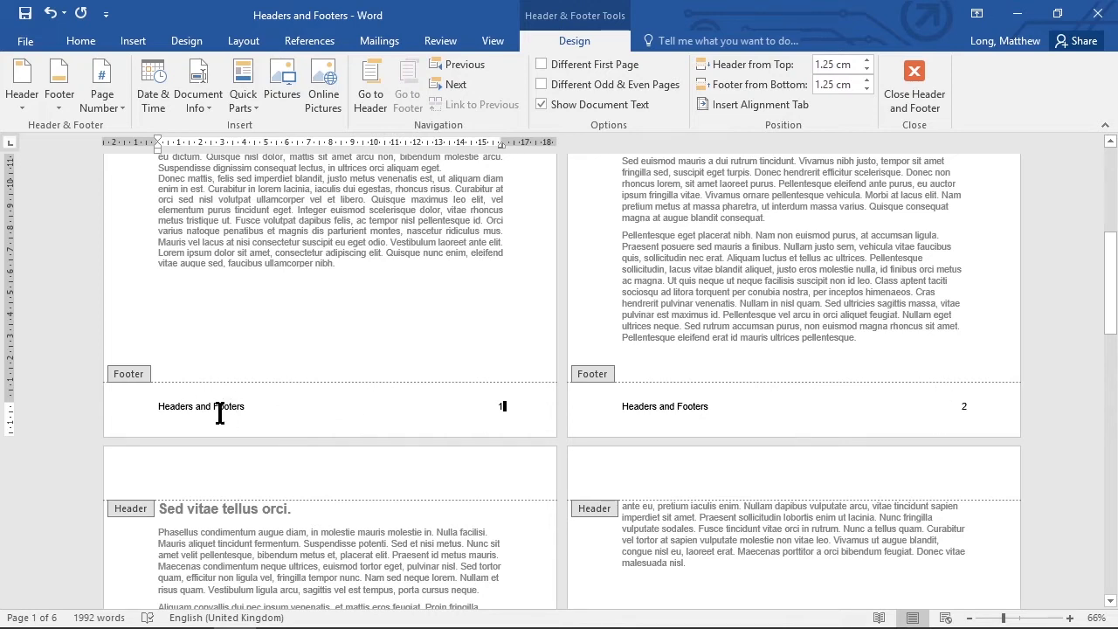
{"action": "scroll", "coordinate": [255, 413], "scroll_direction": "up", "scroll_amount": 7}
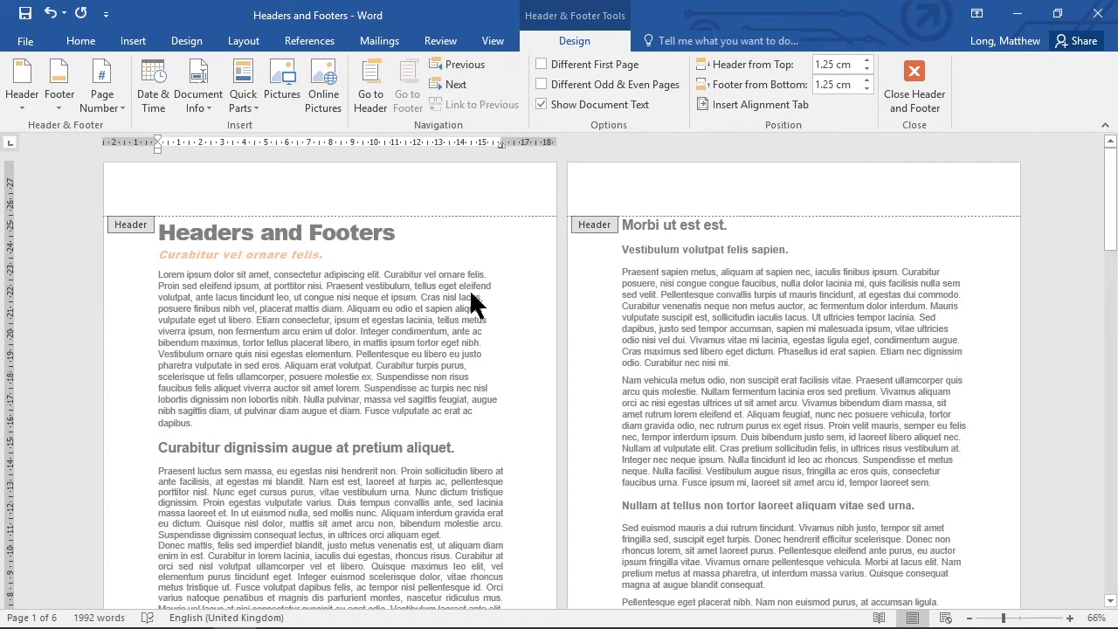
{"action": "scroll", "coordinate": [840, 382], "scroll_direction": "down", "scroll_amount": 10}
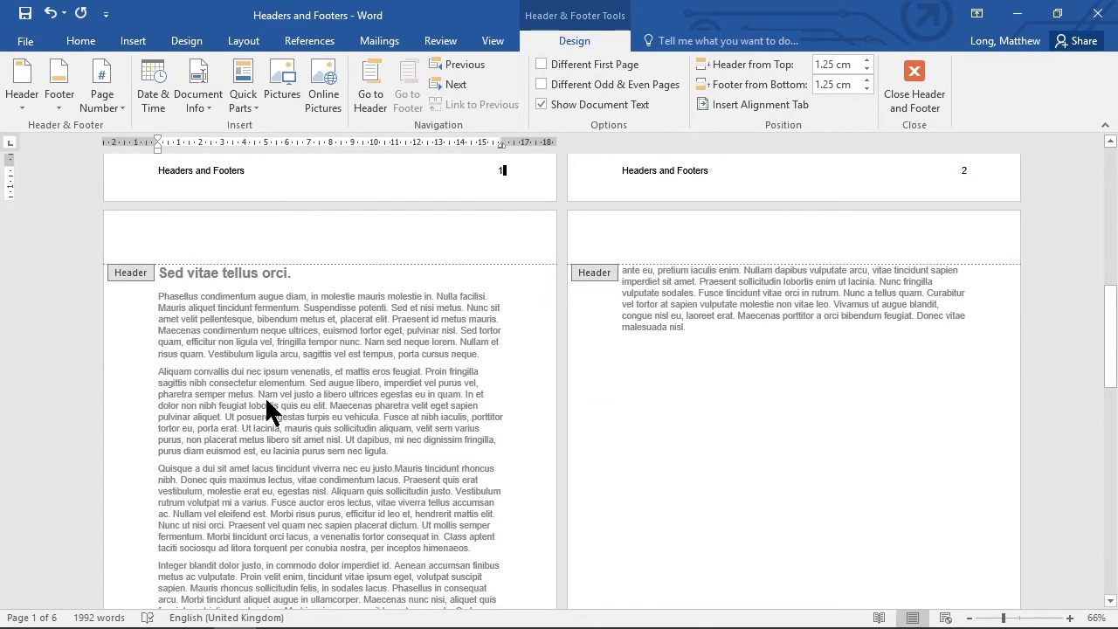
{"action": "scroll", "coordinate": [395, 400], "scroll_direction": "down", "scroll_amount": 5}
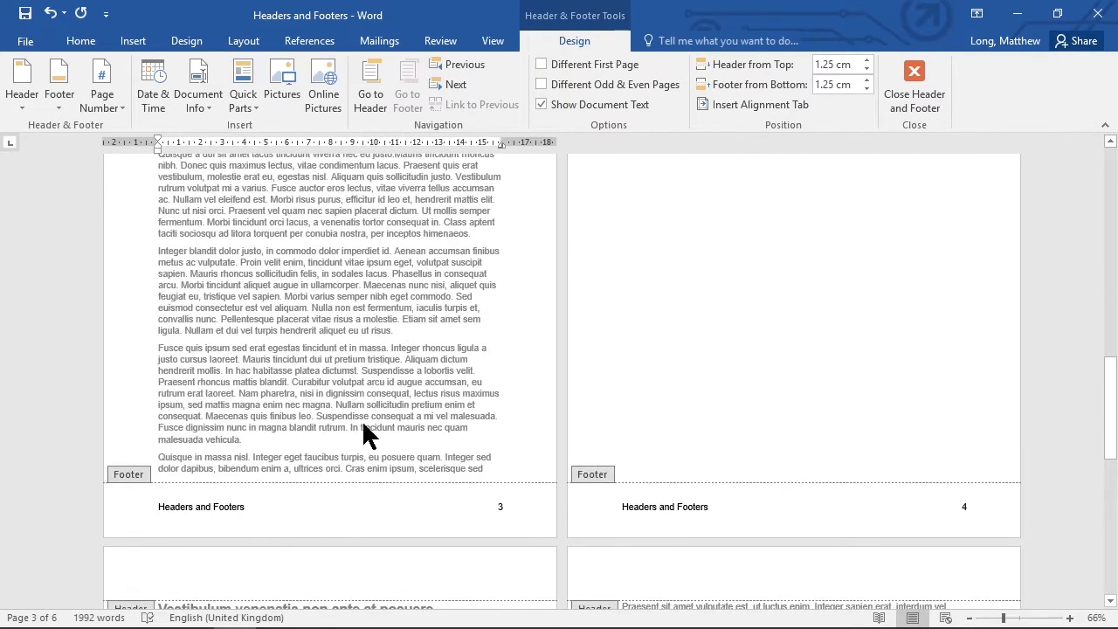
{"action": "scroll", "coordinate": [393, 436], "scroll_direction": "up", "scroll_amount": 12}
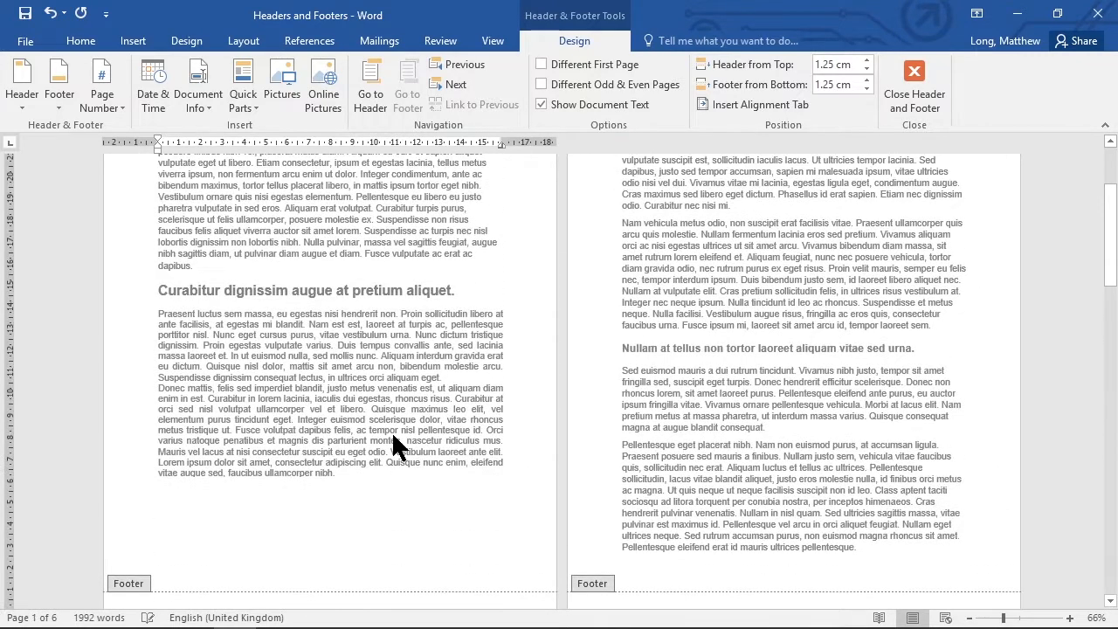
{"action": "scroll", "coordinate": [391, 433], "scroll_direction": "down", "scroll_amount": 2}
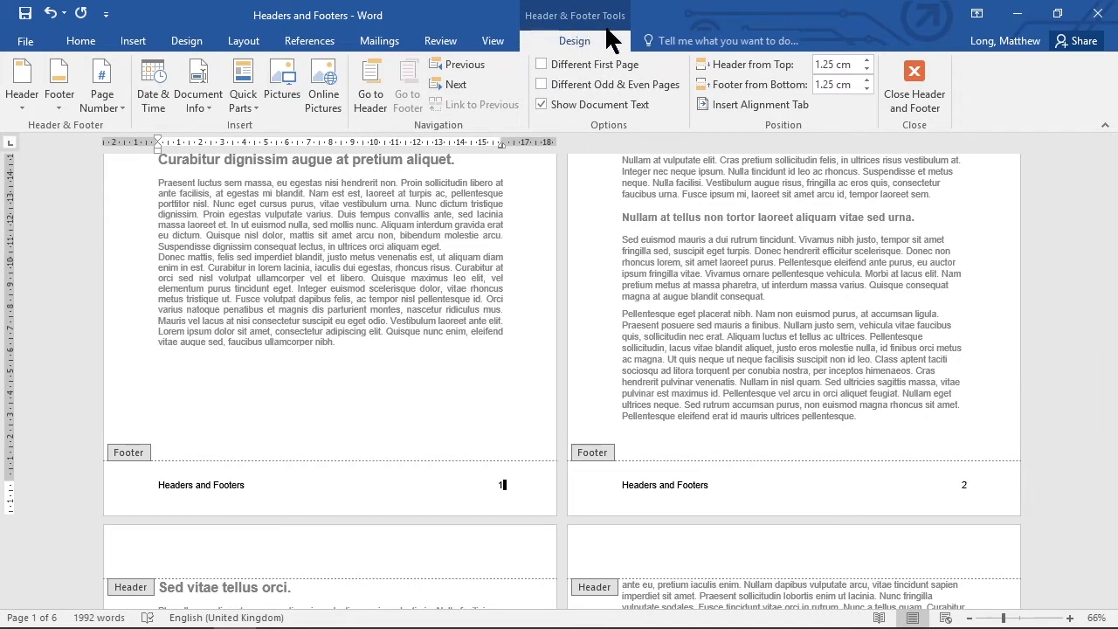
- Turn on Different First Page for the footer and compare page one with the footers on the other pages
{"action": "left_click", "coordinate": [538, 63]}
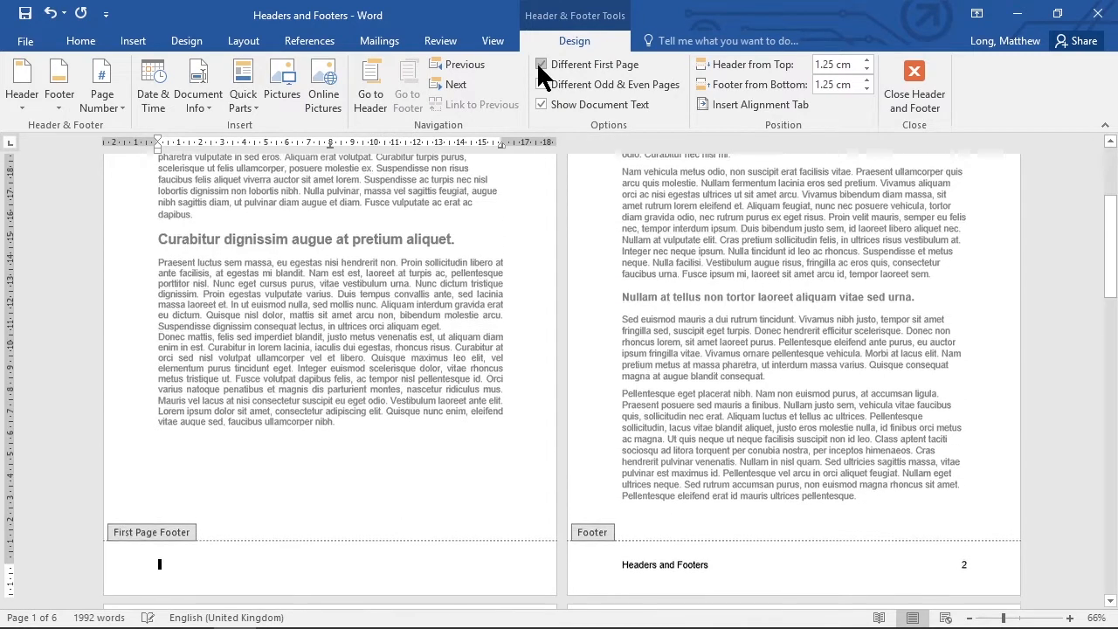
{"action": "scroll", "coordinate": [262, 485], "scroll_direction": "down", "scroll_amount": 2}
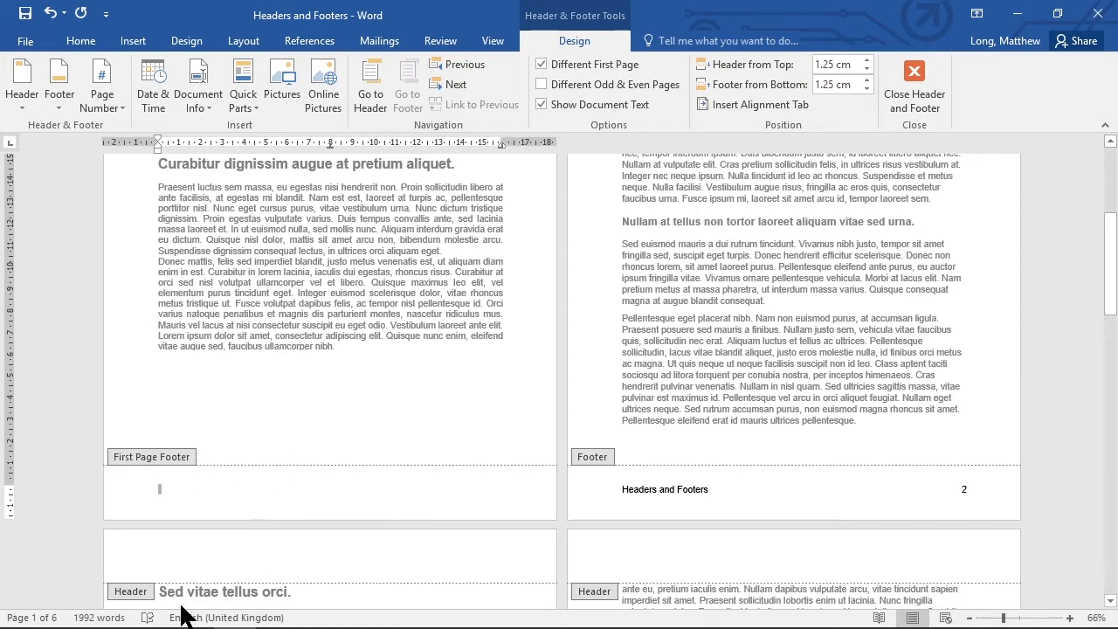
{"action": "scroll", "coordinate": [782, 472], "scroll_direction": "down", "scroll_amount": 12}
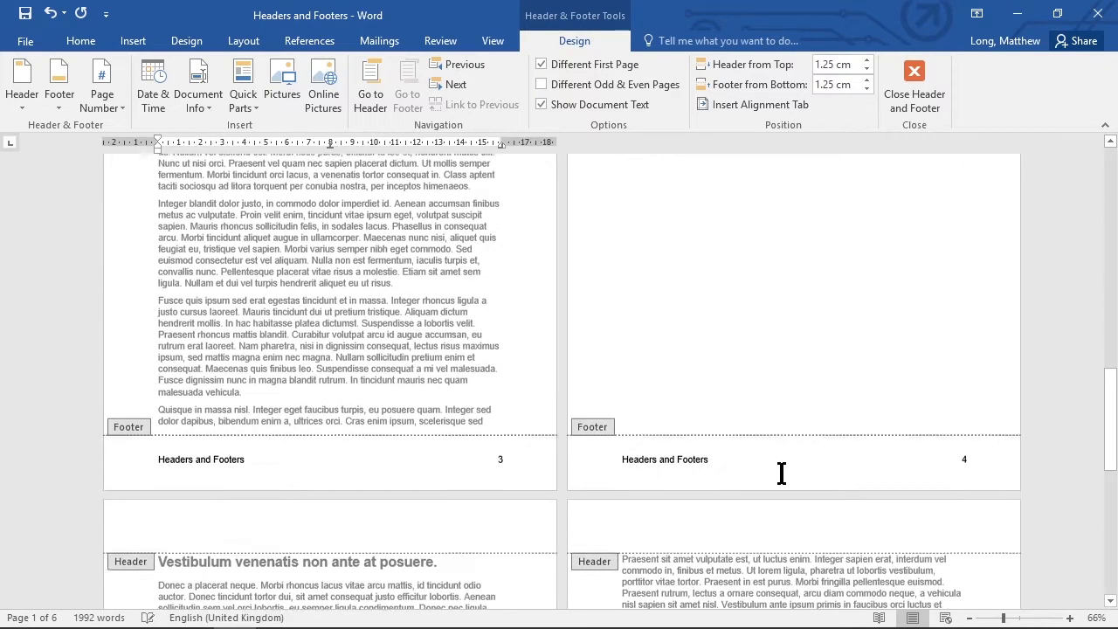
{"action": "scroll", "coordinate": [780, 468], "scroll_direction": "up", "scroll_amount": 12}
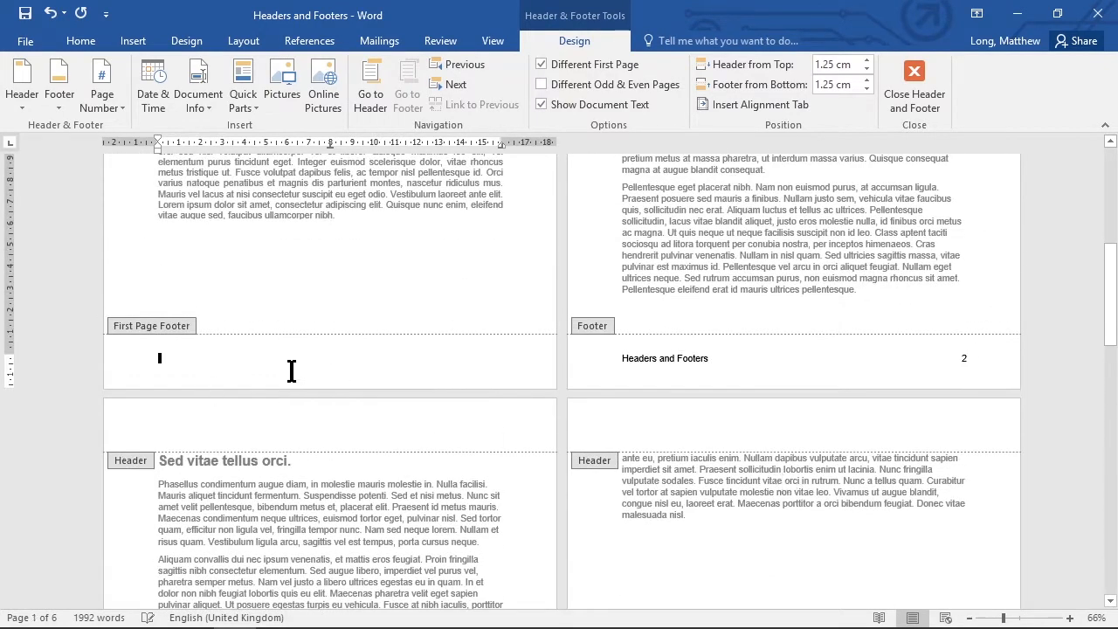
{"action": "scroll", "coordinate": [393, 380], "scroll_direction": "up", "scroll_amount": 2}
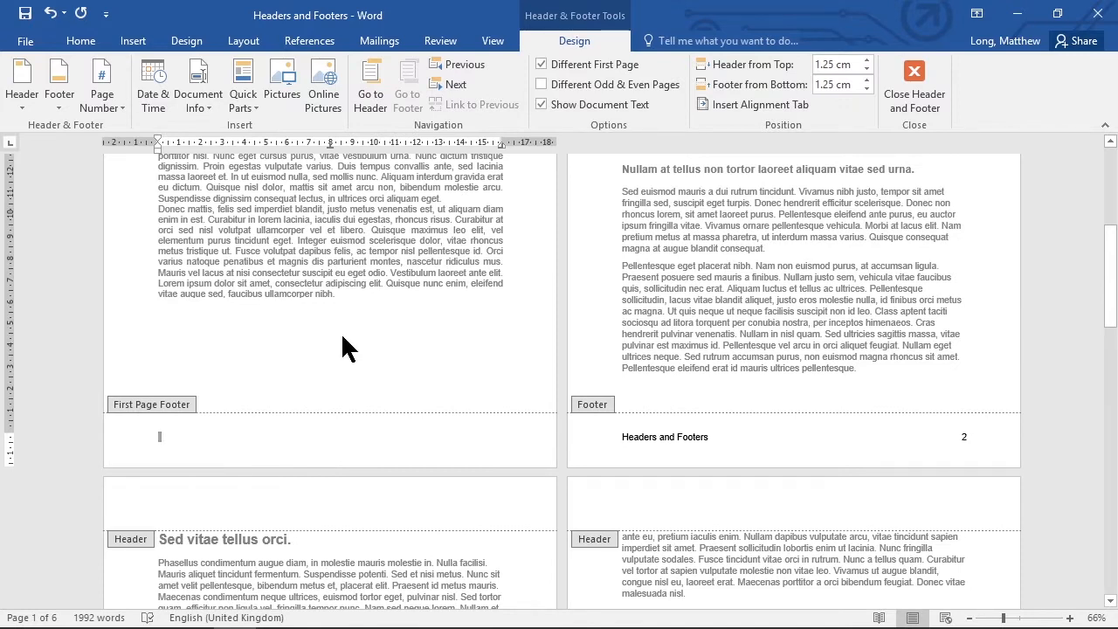
- Centre the first page footer and enter the author's name in it
{"action": "key", "text": "ctrl+e"}
{"action": "type", "text": ". X."}
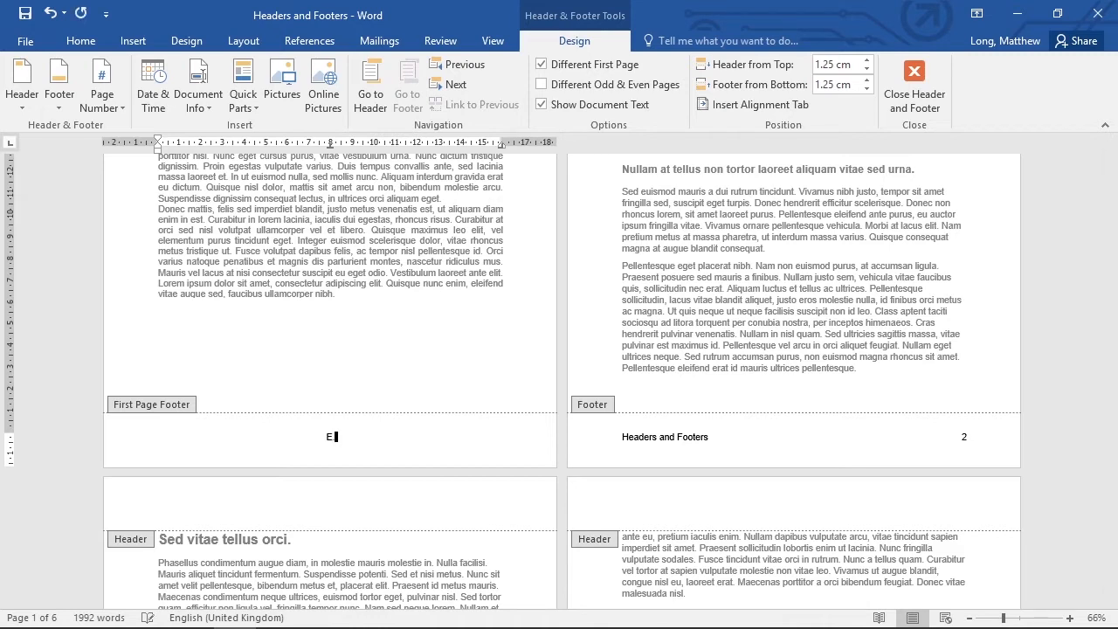
{"action": "type", "text": " Ample"}
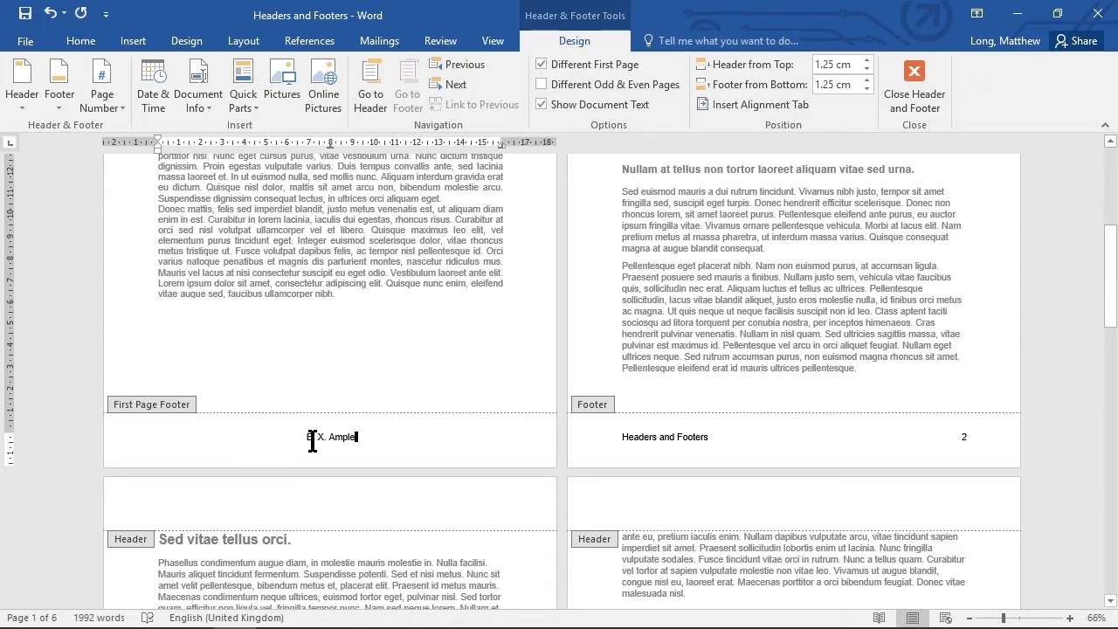
- Compare the first page footer with the footers on the following pages
{"action": "scroll", "coordinate": [801, 454], "scroll_direction": "down", "scroll_amount": 5}
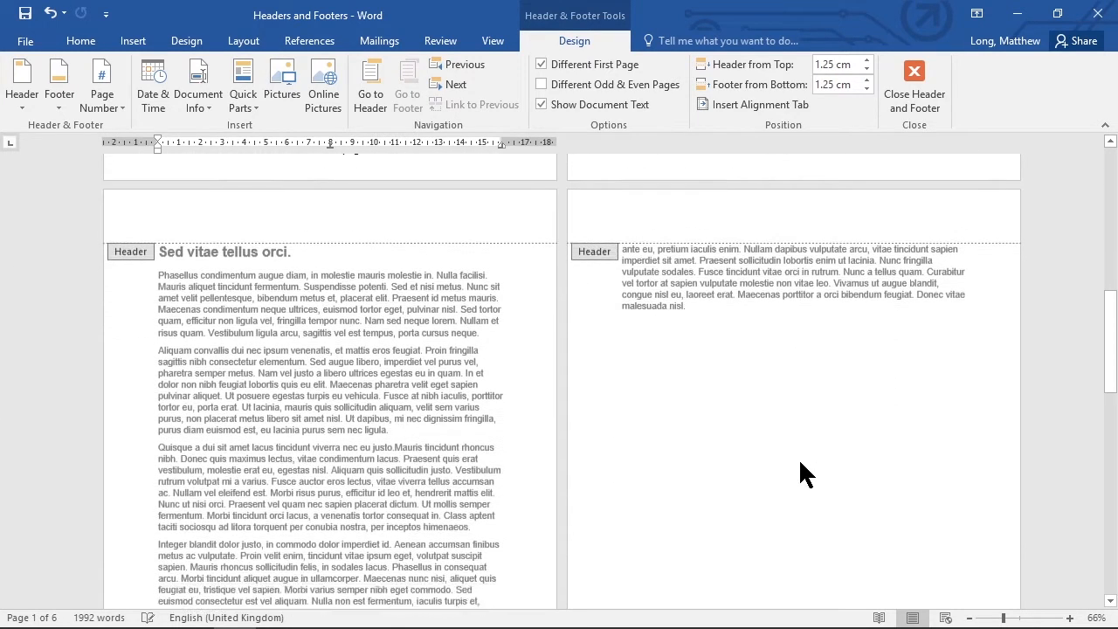
{"action": "scroll", "coordinate": [798, 458], "scroll_direction": "down", "scroll_amount": 7}
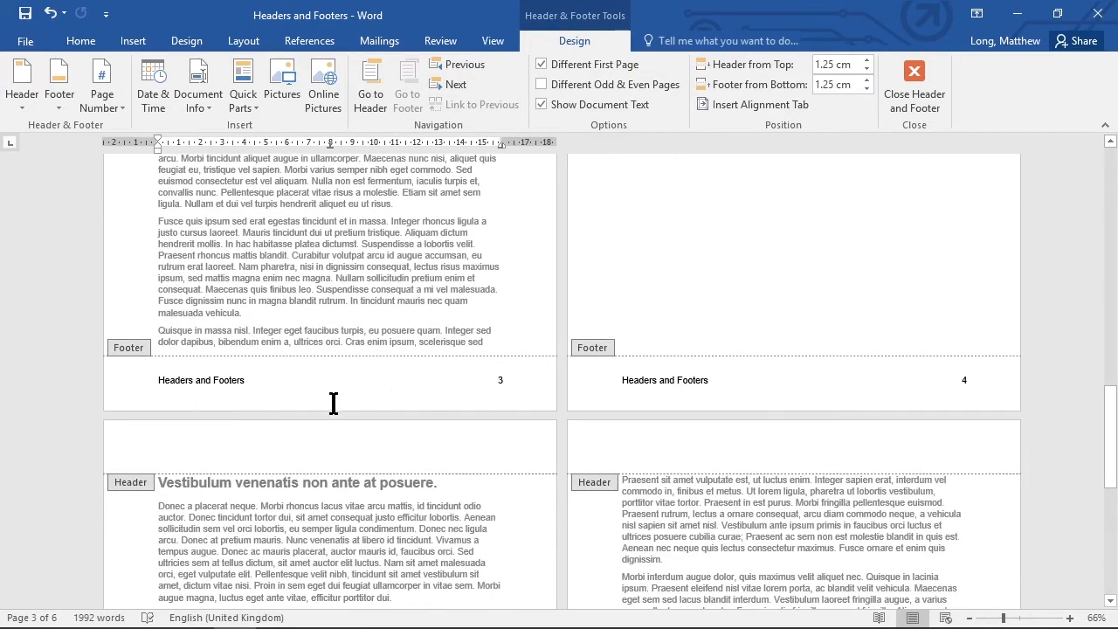
{"action": "scroll", "coordinate": [898, 410], "scroll_direction": "down", "scroll_amount": 3}
{"action": "scroll", "coordinate": [868, 419], "scroll_direction": "up", "scroll_amount": 3}
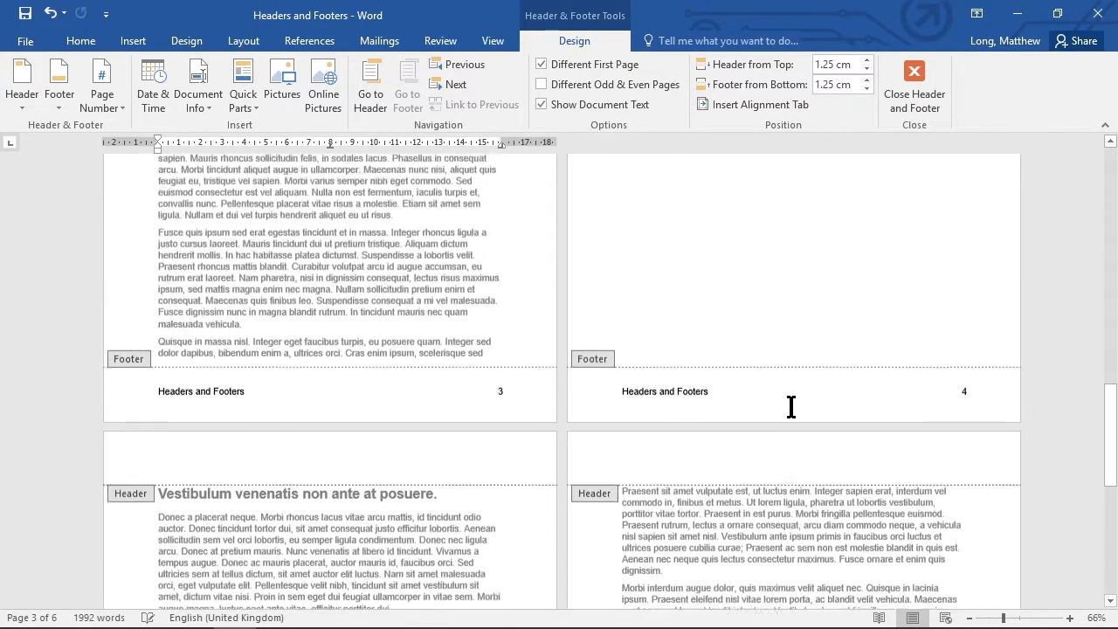
{"action": "scroll", "coordinate": [791, 410], "scroll_direction": "up", "scroll_amount": 5}
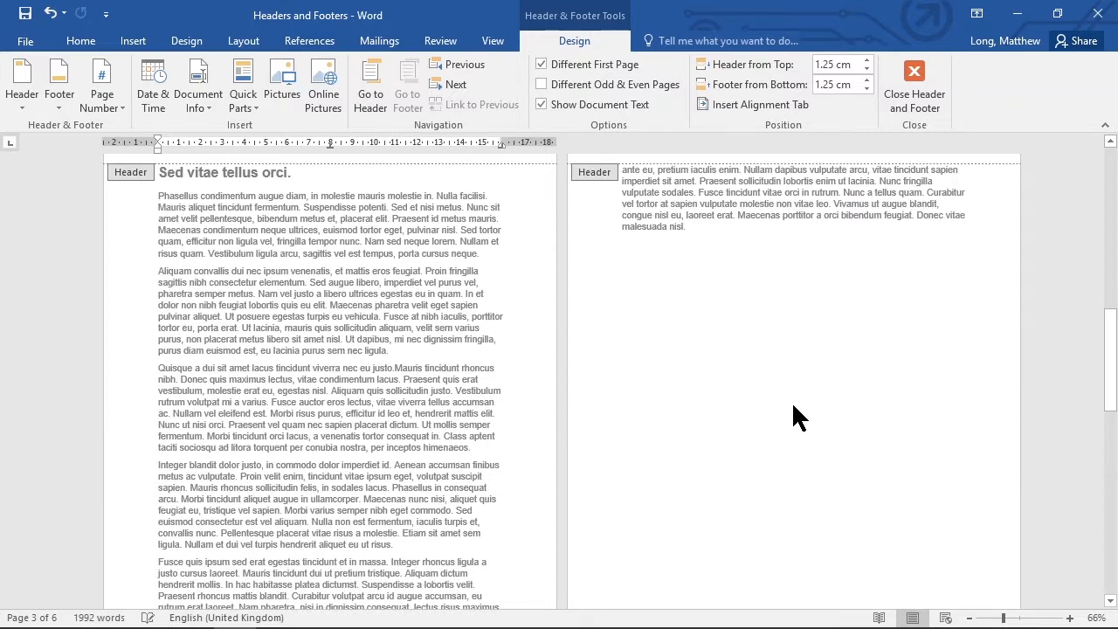
{"action": "scroll", "coordinate": [766, 414], "scroll_direction": "down", "scroll_amount": 5}
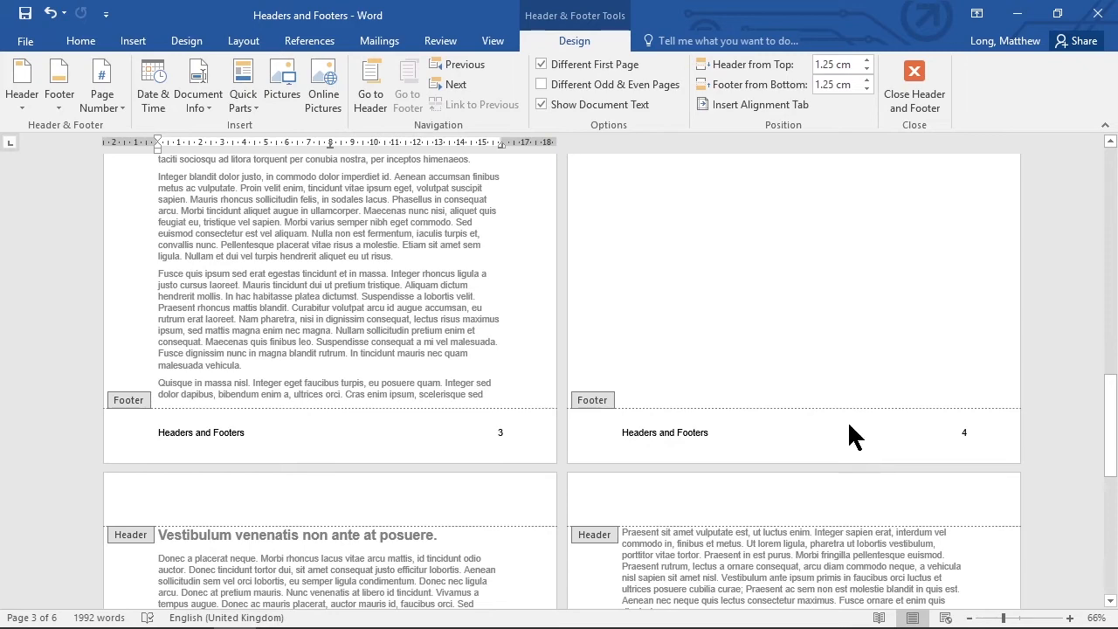
{"action": "scroll", "coordinate": [847, 420], "scroll_direction": "up", "scroll_amount": 10}
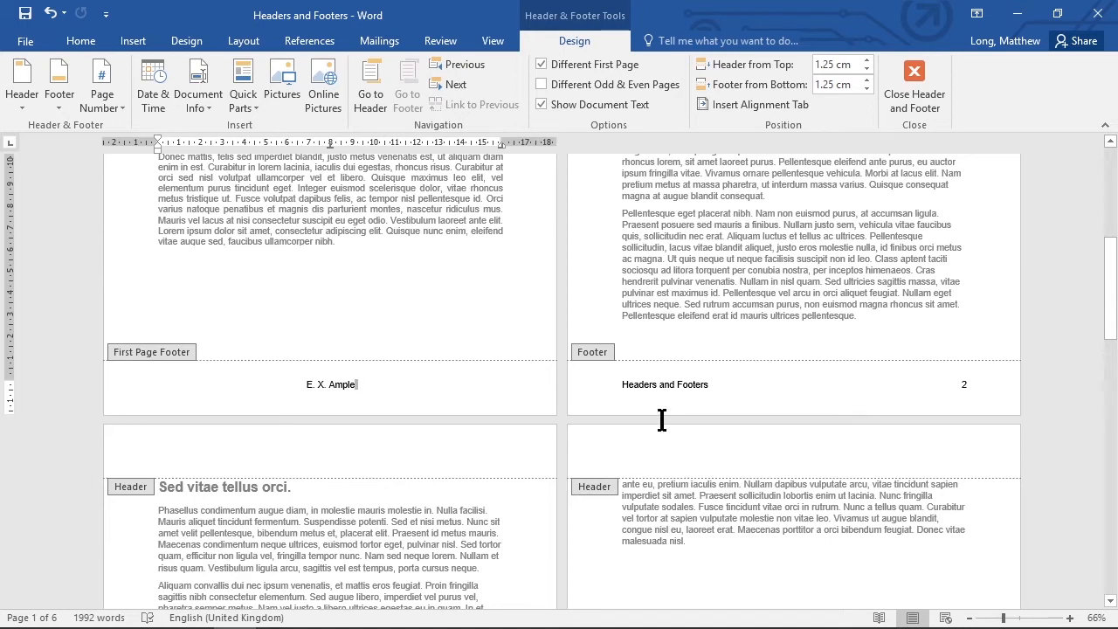
- Turn on Different Odd & Even Pages and examine the odd and even page footers
{"action": "left_click", "coordinate": [549, 84]}
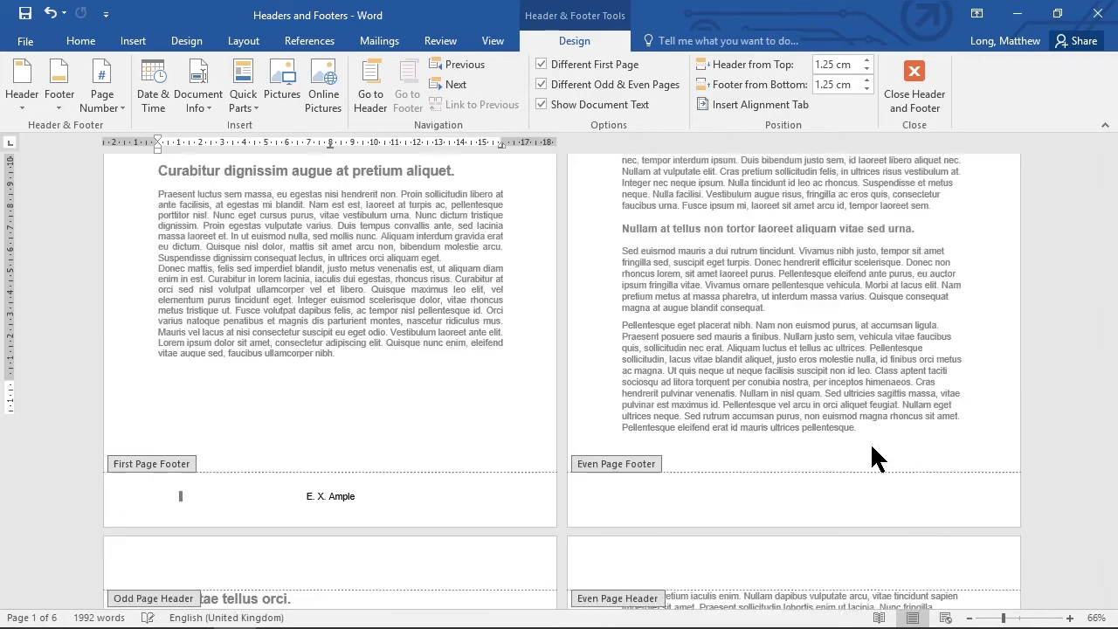
{"action": "scroll", "coordinate": [872, 447], "scroll_direction": "down", "scroll_amount": 12}
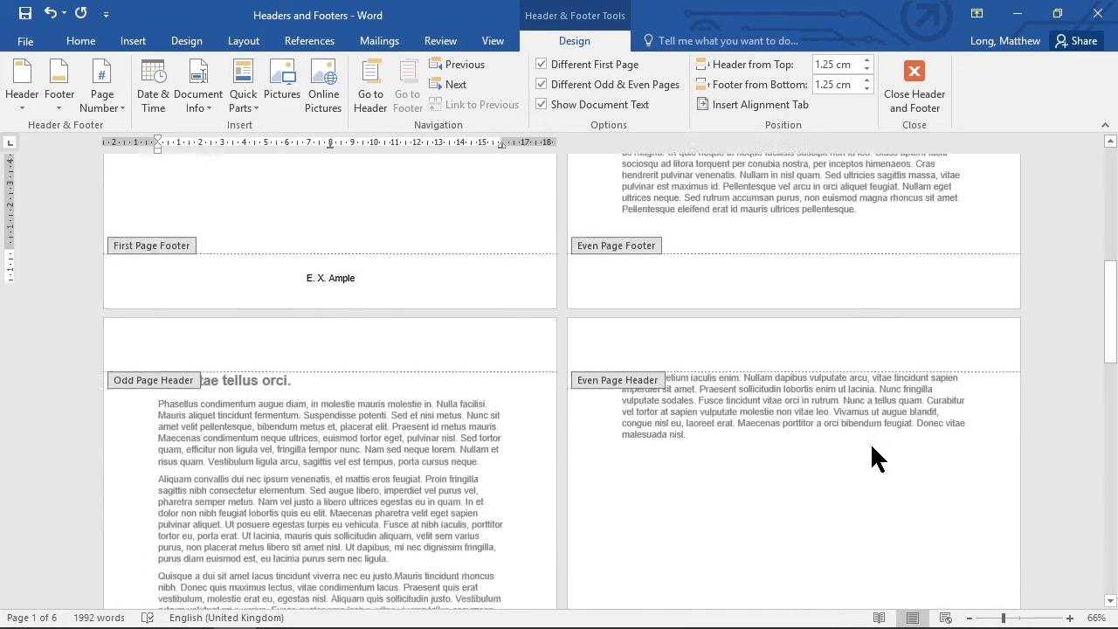
{"action": "scroll", "coordinate": [871, 447], "scroll_direction": "down", "scroll_amount": 3}
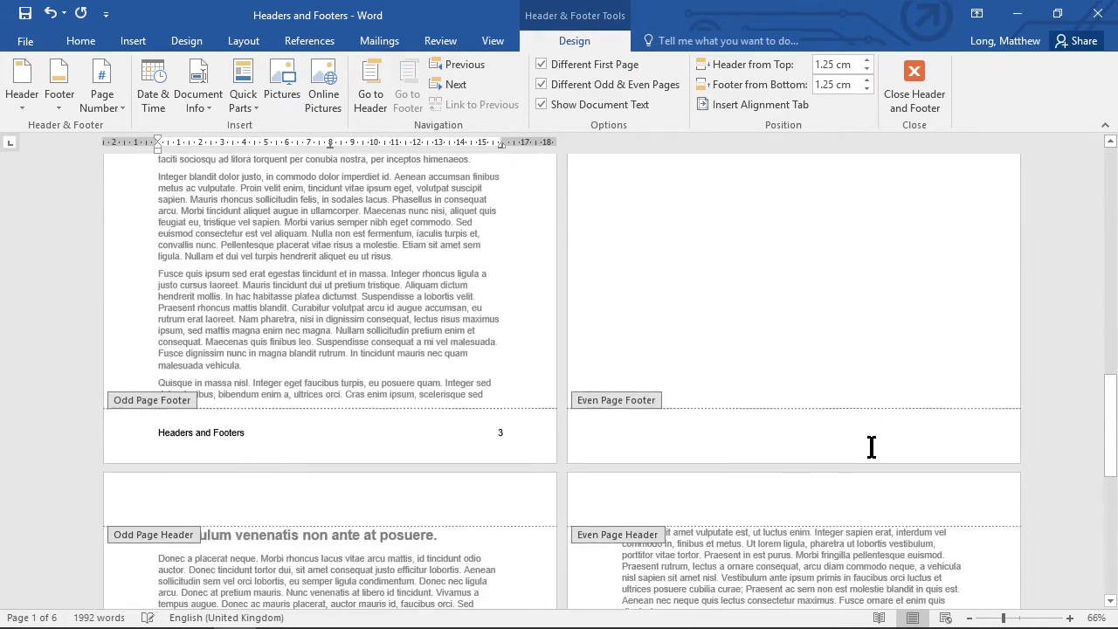
{"action": "scroll", "coordinate": [872, 448], "scroll_direction": "up", "scroll_amount": 2}
{"action": "scroll", "coordinate": [871, 447], "scroll_direction": "up", "scroll_amount": 1}
{"action": "scroll", "coordinate": [872, 447], "scroll_direction": "down", "scroll_amount": 5}
{"action": "scroll", "coordinate": [871, 447], "scroll_direction": "up", "scroll_amount": 4}
{"action": "scroll", "coordinate": [872, 447], "scroll_direction": "down", "scroll_amount": 3}
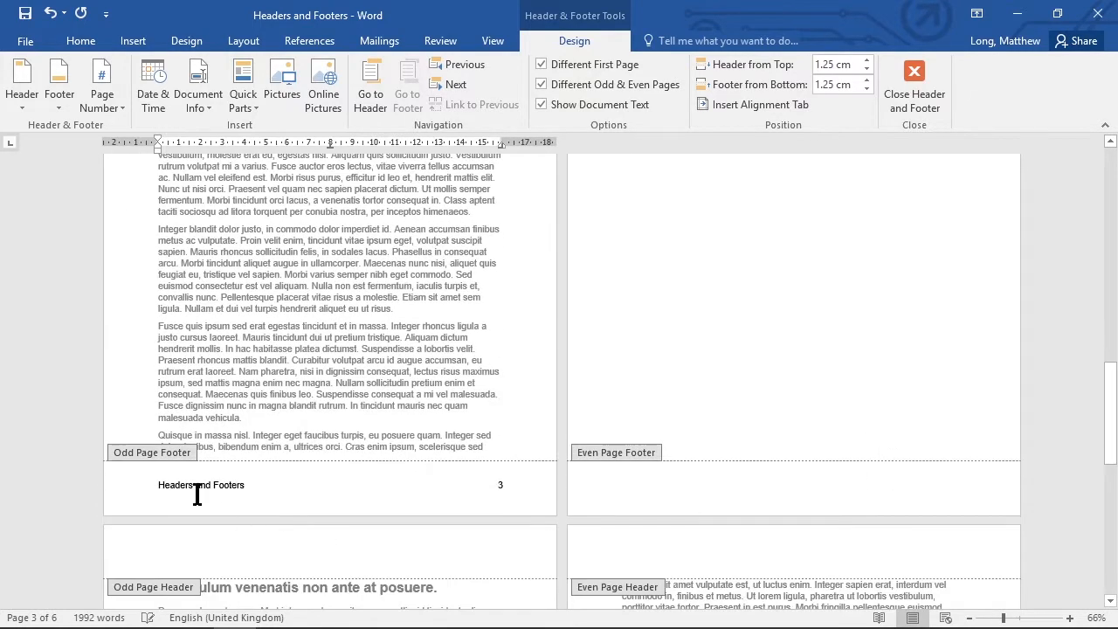
{"action": "scroll", "coordinate": [807, 385], "scroll_direction": "up", "scroll_amount": 15}
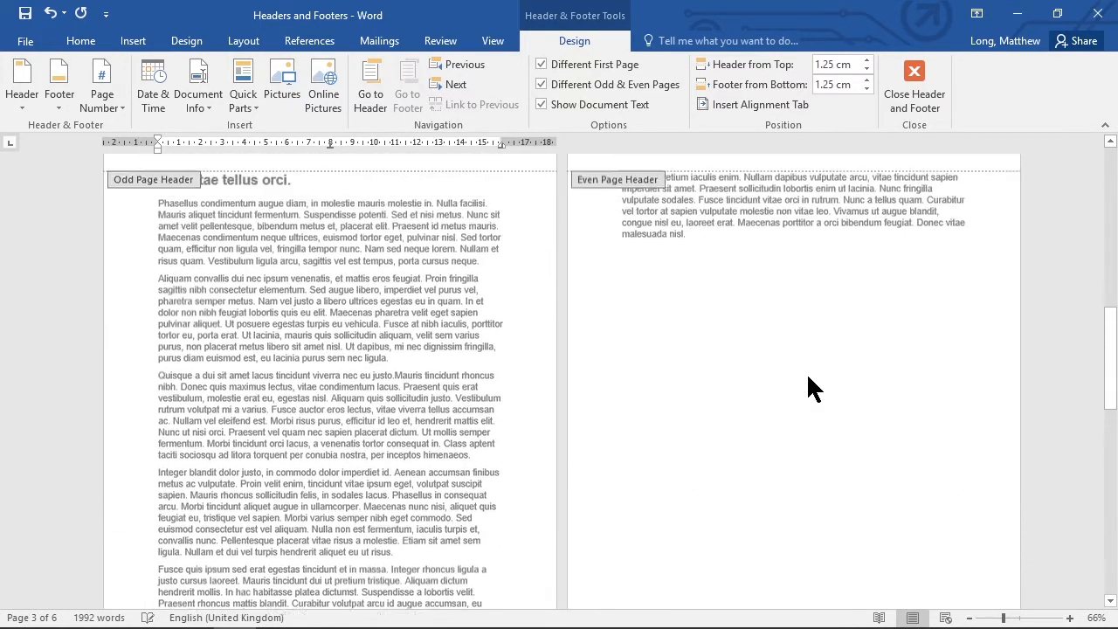
- Insert a plain page number at the current position, at the left margin of page two's even page footer
{"action": "left_click", "coordinate": [681, 389]}
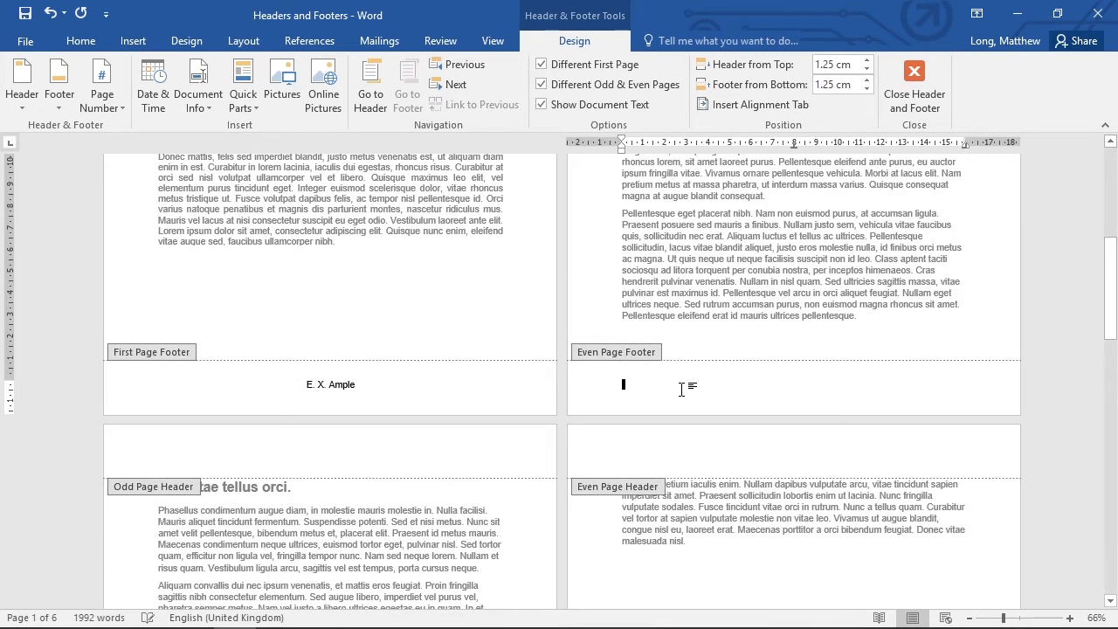
{"action": "left_click", "coordinate": [102, 104]}
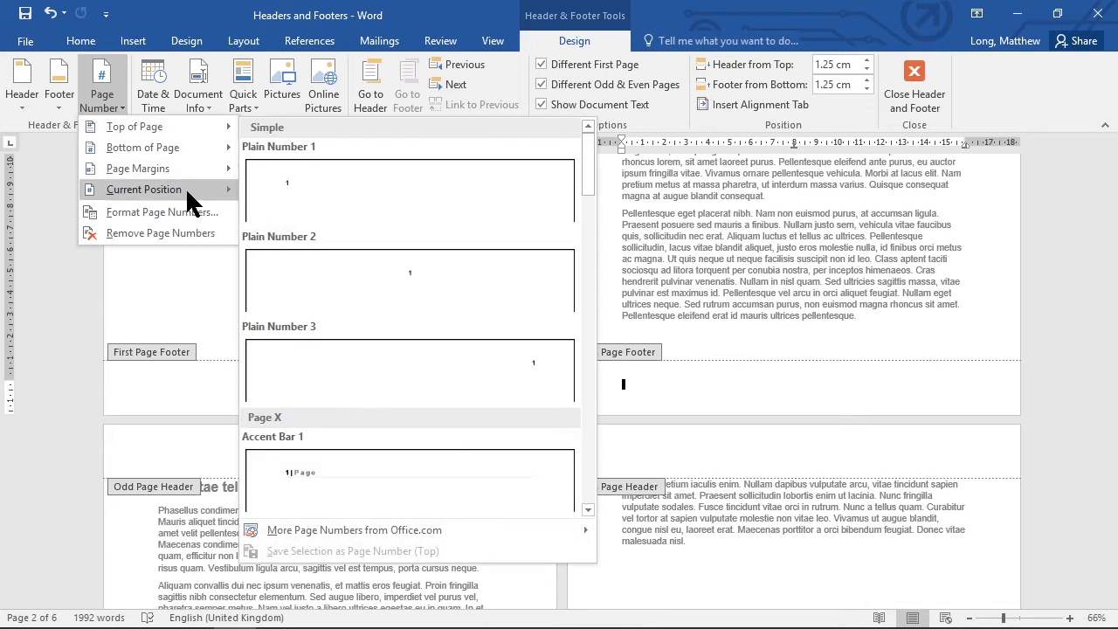
{"action": "mouse_move", "coordinate": [185, 189]}
{"action": "left_click", "coordinate": [334, 249]}
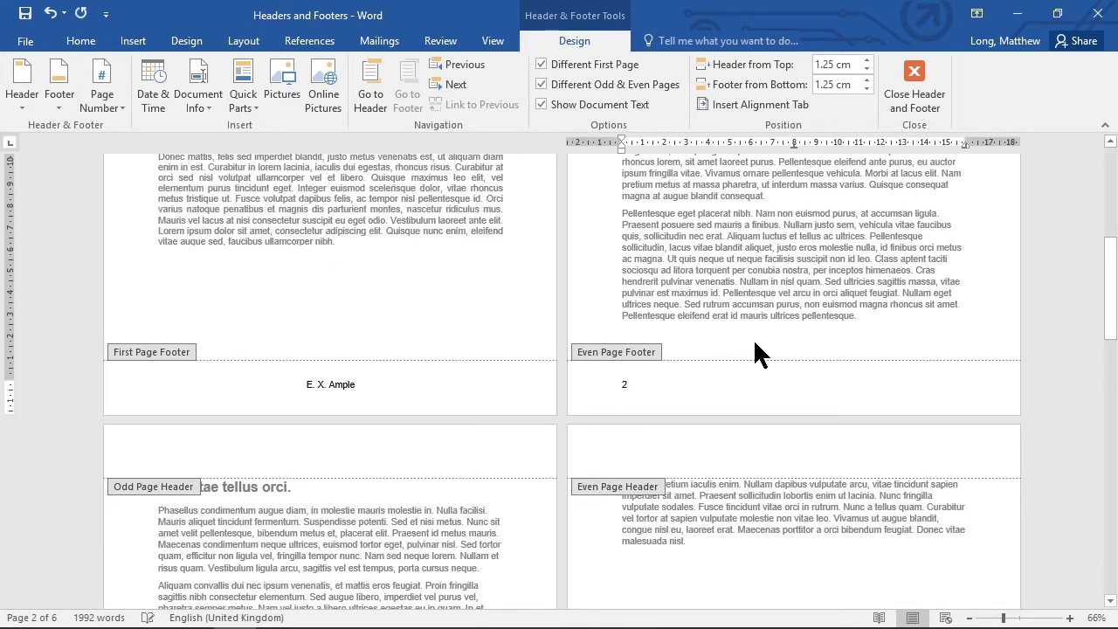
- Add the text "Header and Footer" at the right tab stop of the even page footer
{"action": "key", "text": "Tab"}
{"action": "scroll", "coordinate": [830, 438], "scroll_direction": "down", "scroll_amount": 3}
{"action": "scroll", "coordinate": [826, 435], "scroll_direction": "up", "scroll_amount": 2}
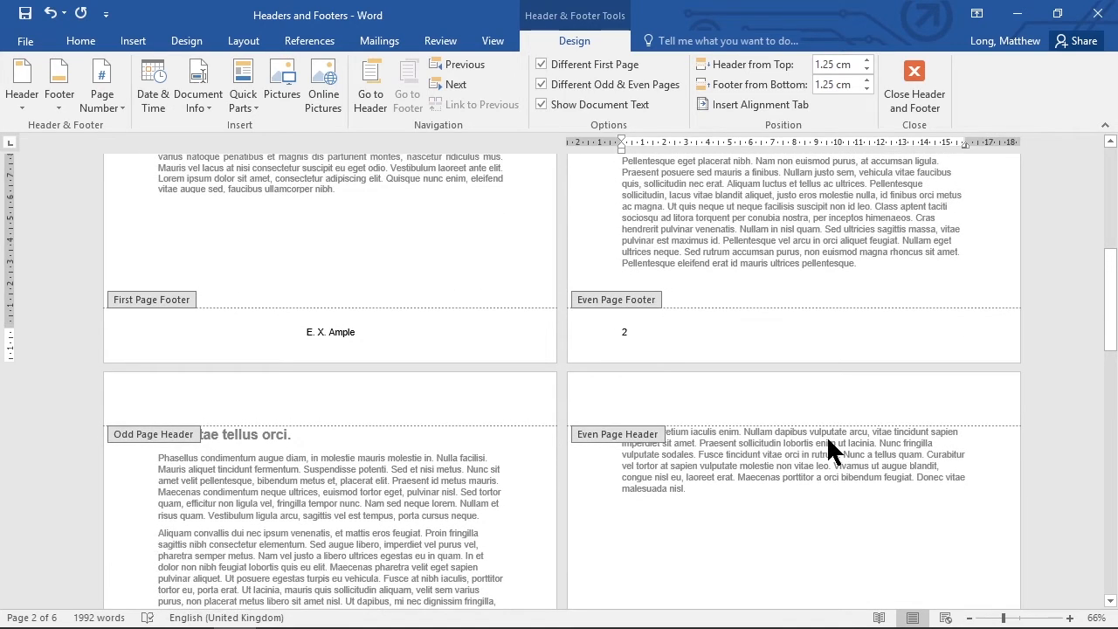
{"action": "type", "text": "Header and Footer"}
- Examine the first, odd and even page footers throughout the document and return to its beginning
{"action": "scroll", "coordinate": [735, 410], "scroll_direction": "down", "scroll_amount": 10}
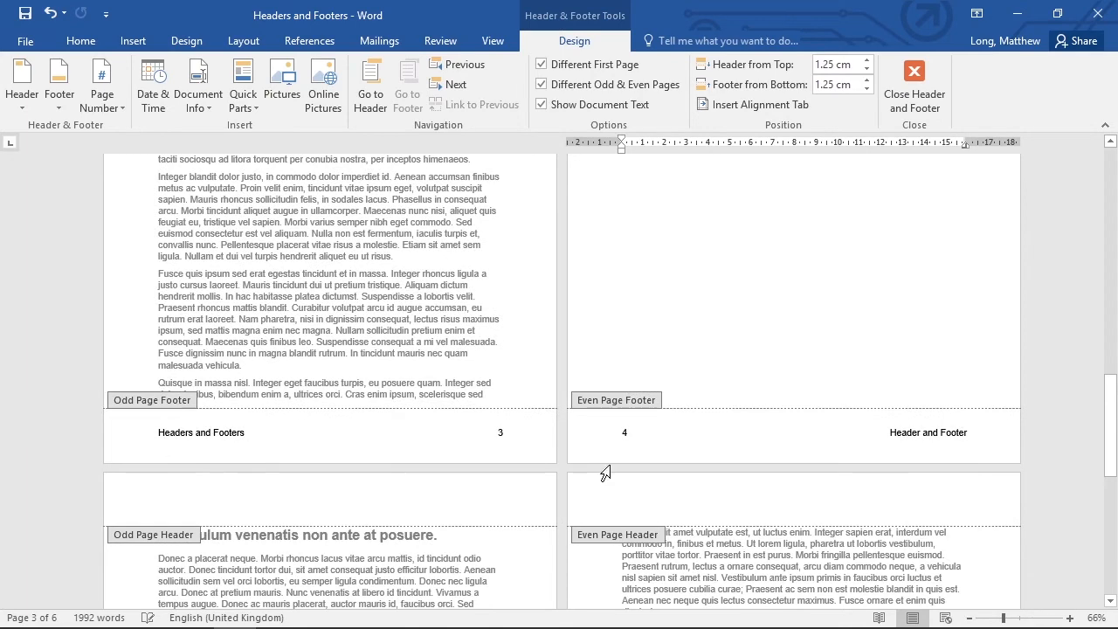
{"action": "scroll", "coordinate": [705, 463], "scroll_direction": "down", "scroll_amount": 3}
{"action": "scroll", "coordinate": [706, 463], "scroll_direction": "down", "scroll_amount": 10}
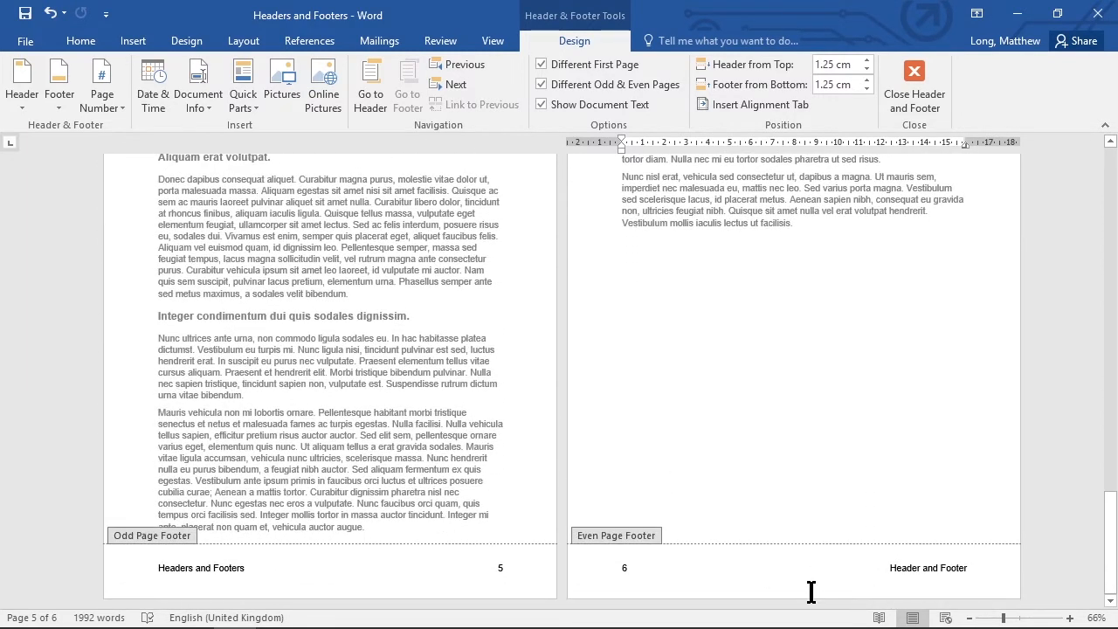
{"action": "scroll", "coordinate": [803, 428], "scroll_direction": "up", "scroll_amount": 5}
{"action": "scroll", "coordinate": [791, 416], "scroll_direction": "up", "scroll_amount": 20}
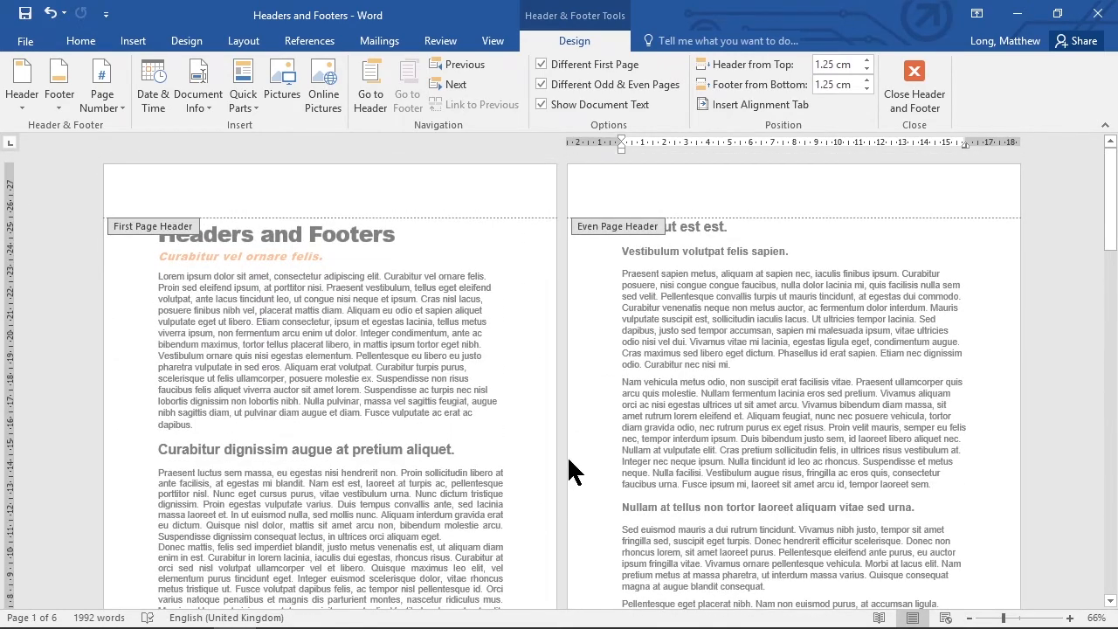
{"action": "scroll", "coordinate": [568, 466], "scroll_direction": "down", "scroll_amount": 7}
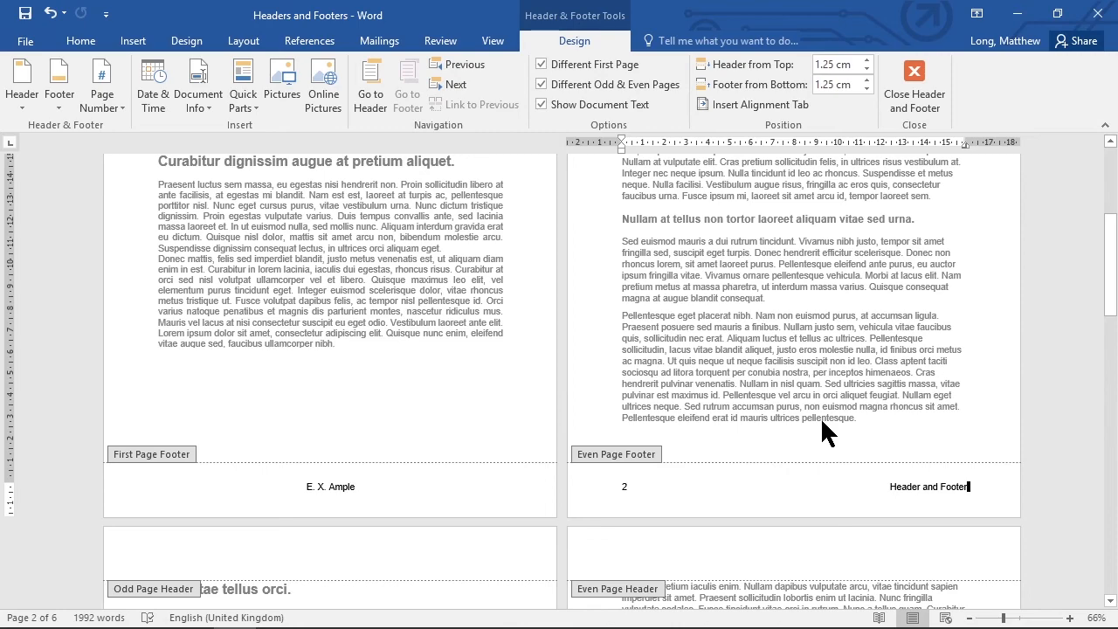
{"action": "scroll", "coordinate": [826, 426], "scroll_direction": "down", "scroll_amount": 5}
{"action": "scroll", "coordinate": [753, 402], "scroll_direction": "down", "scroll_amount": 10}
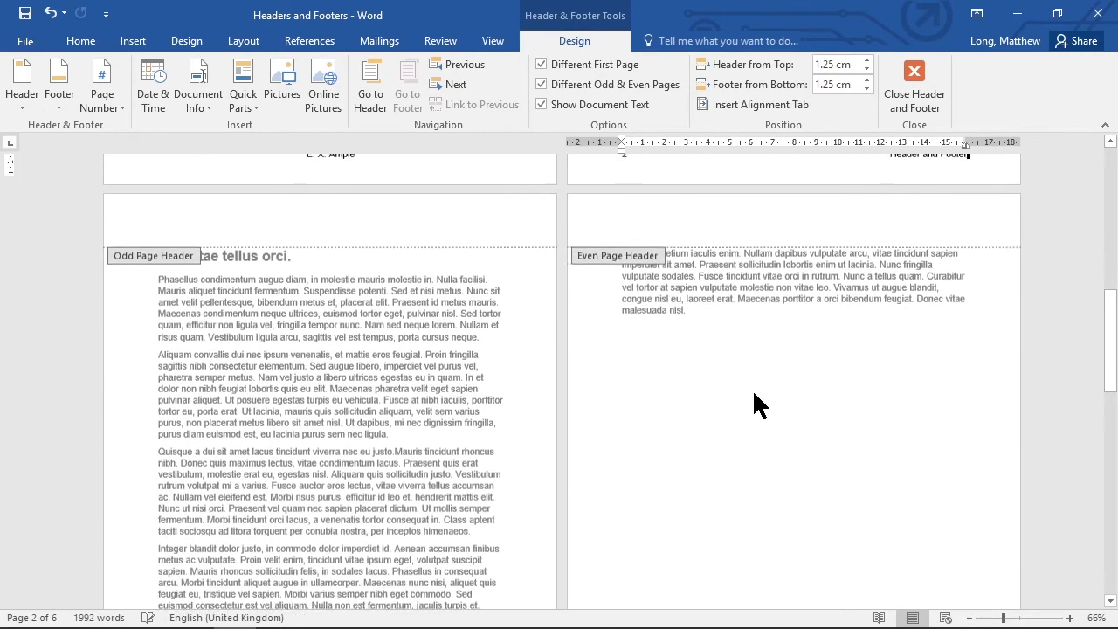
{"action": "scroll", "coordinate": [753, 404], "scroll_direction": "up", "scroll_amount": 4}
{"action": "scroll", "coordinate": [751, 400], "scroll_direction": "up", "scroll_amount": 12}
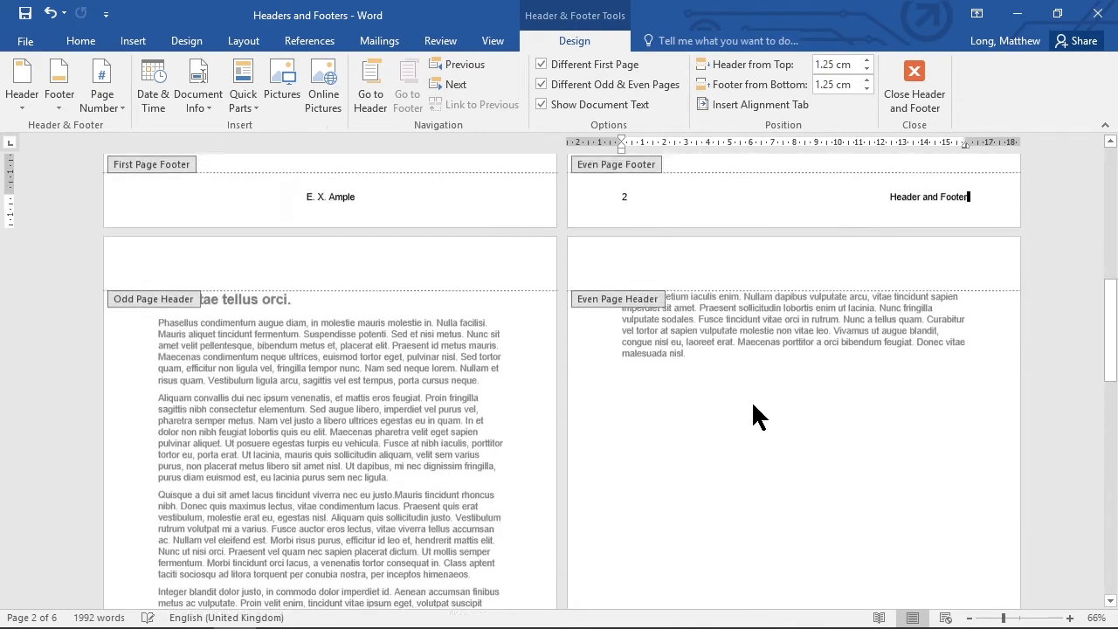
{"action": "scroll", "coordinate": [756, 402], "scroll_direction": "up", "scroll_amount": 3}
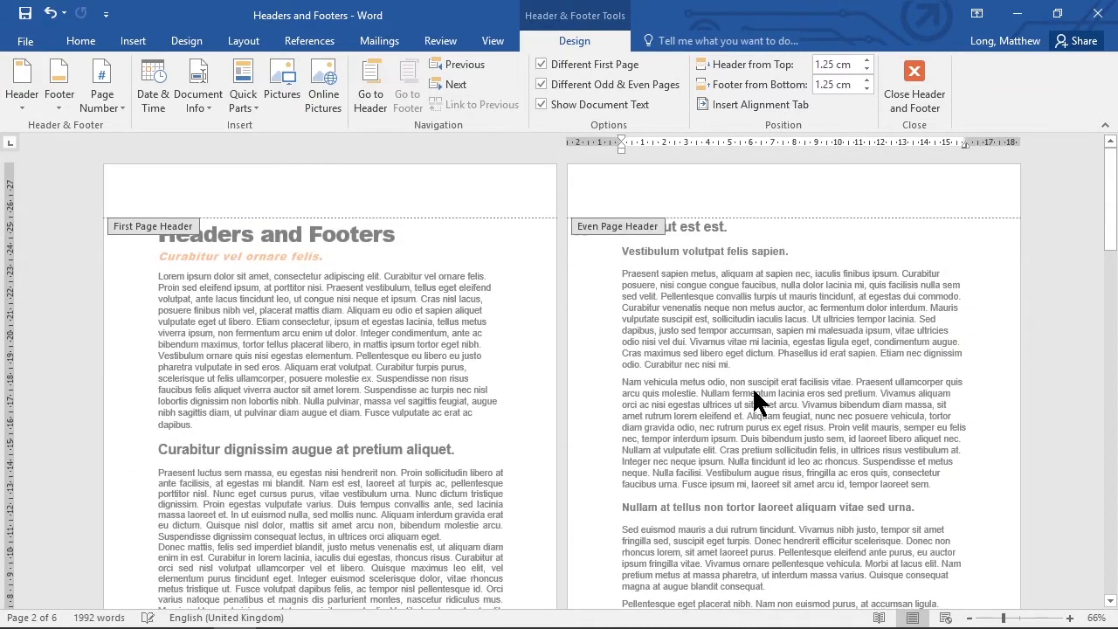